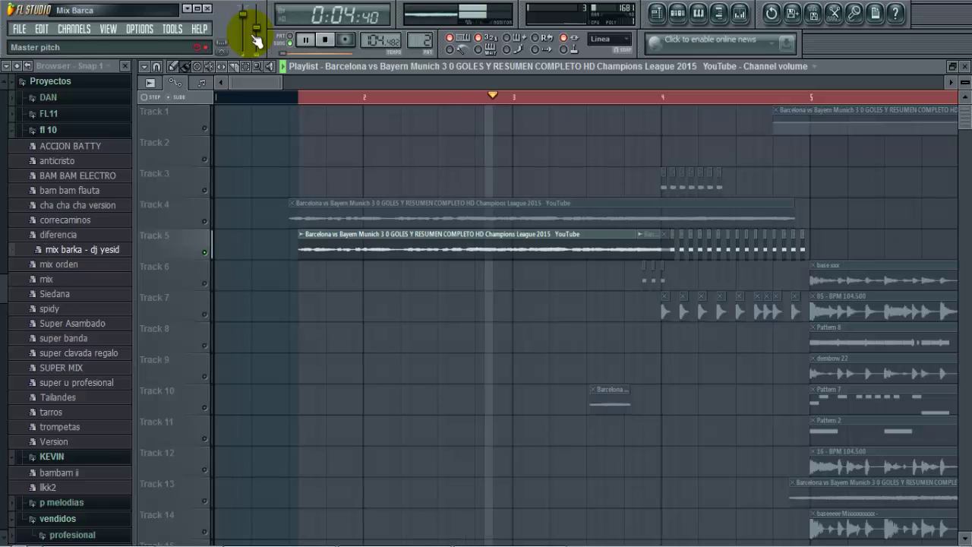
Step: Audition the intro with Track 7 enabled alongside the soloed Track 5, then stop playback and re-enable all tracks
{"action": "left_click", "coordinate": [206, 318]}
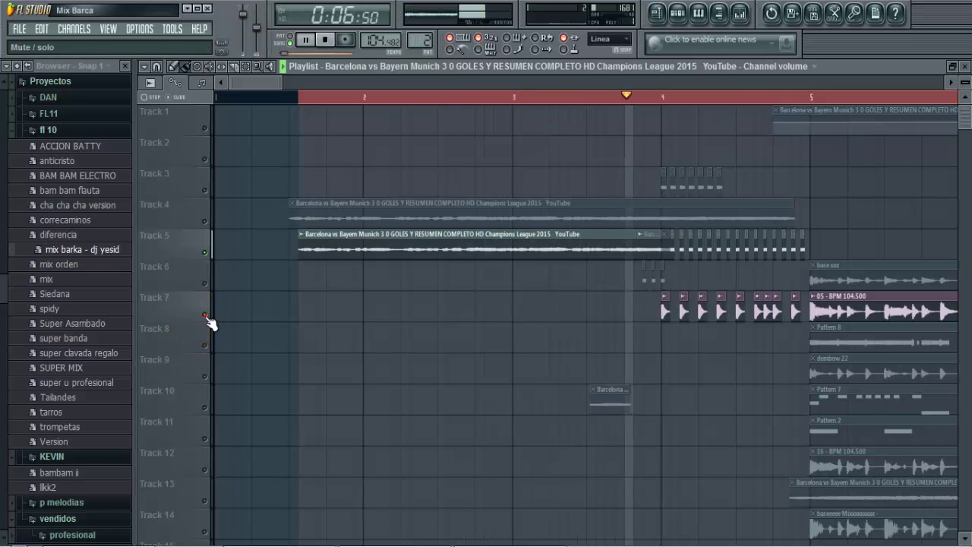
{"action": "left_click", "coordinate": [205, 283]}
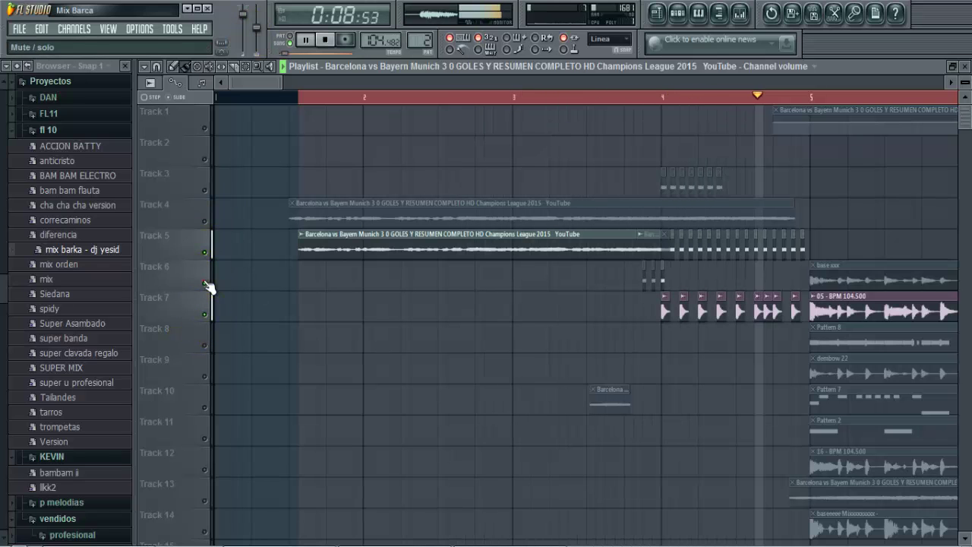
{"action": "left_click", "coordinate": [325, 40]}
{"action": "left_click", "coordinate": [205, 285]}
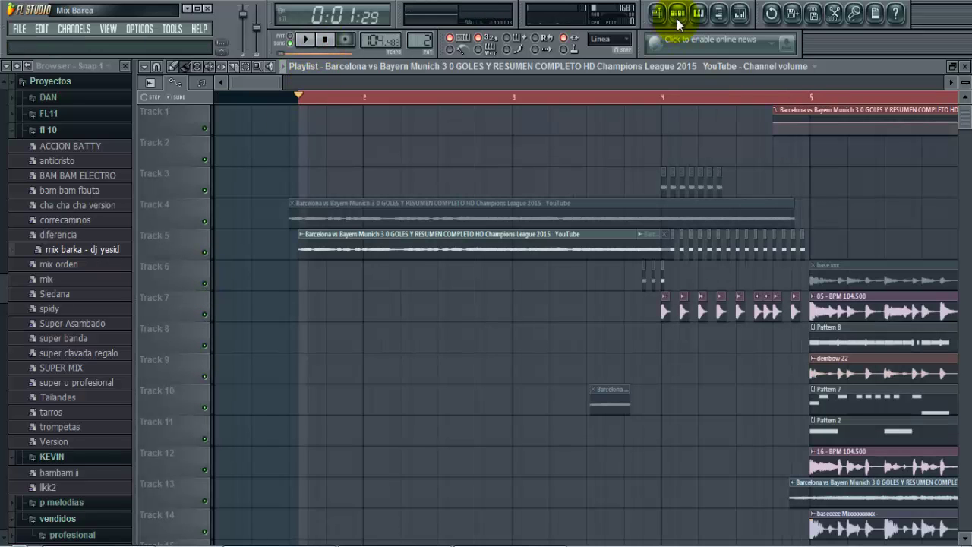
Step: Play the section starting at bar 5 with Tracks 13 and 10 muted, restarting playback from just before bar 5
{"action": "left_click_drag", "start_coordinate": [251, 84], "coordinate": [314, 91]}
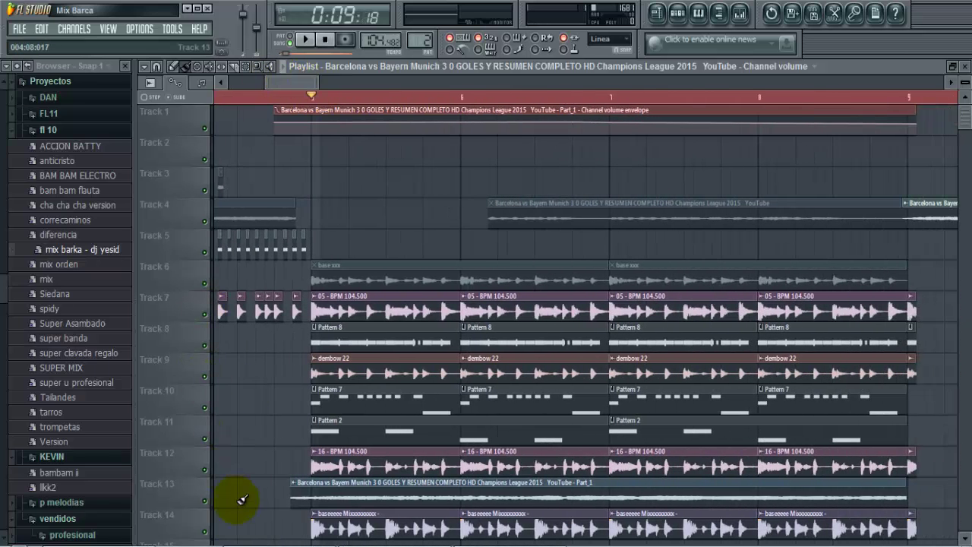
{"action": "left_click", "coordinate": [204, 502]}
{"action": "left_click", "coordinate": [307, 39]}
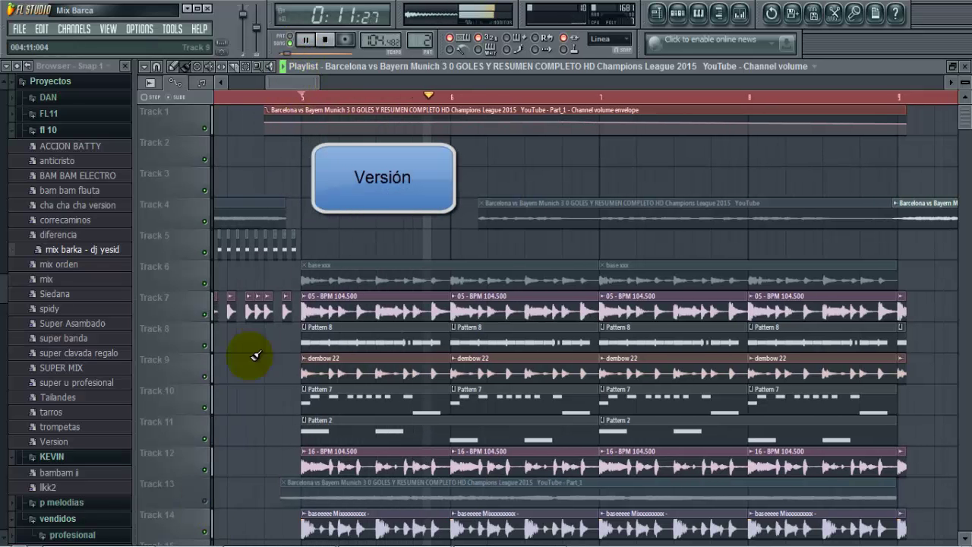
{"action": "left_click", "coordinate": [212, 407]}
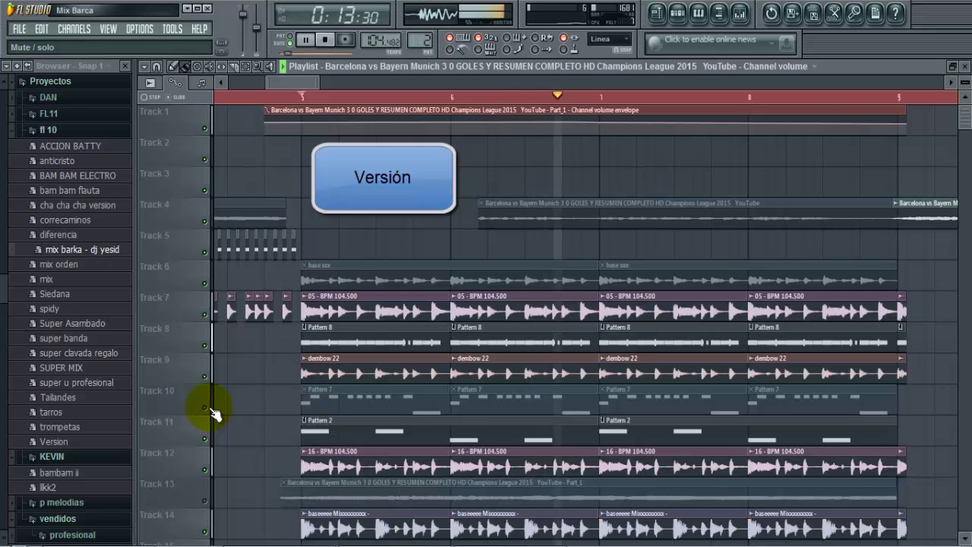
{"action": "left_click", "coordinate": [249, 96]}
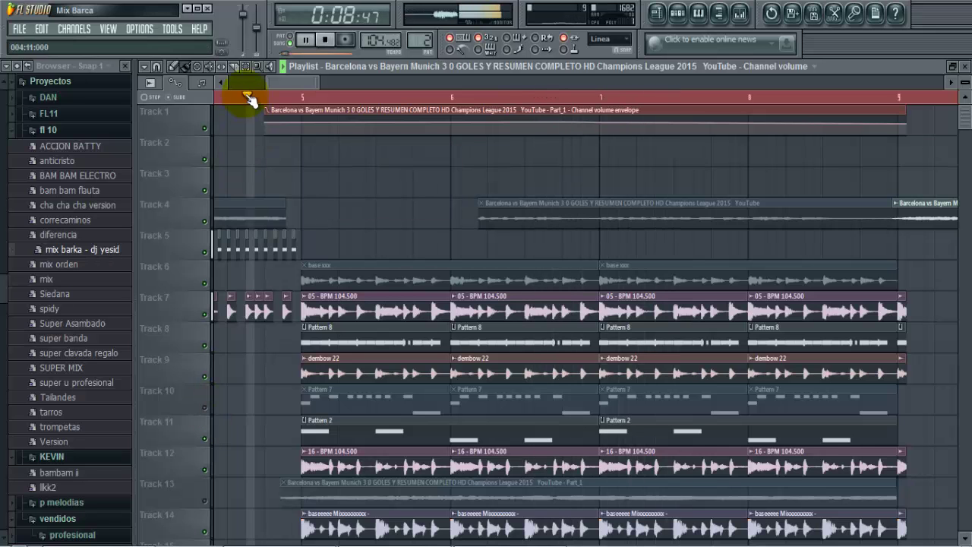
Step: Solo Track 7 to hear it, stop playback and open the channel settings of its 05 - BPM 104.500 clip
{"action": "right_click", "coordinate": [204, 313]}
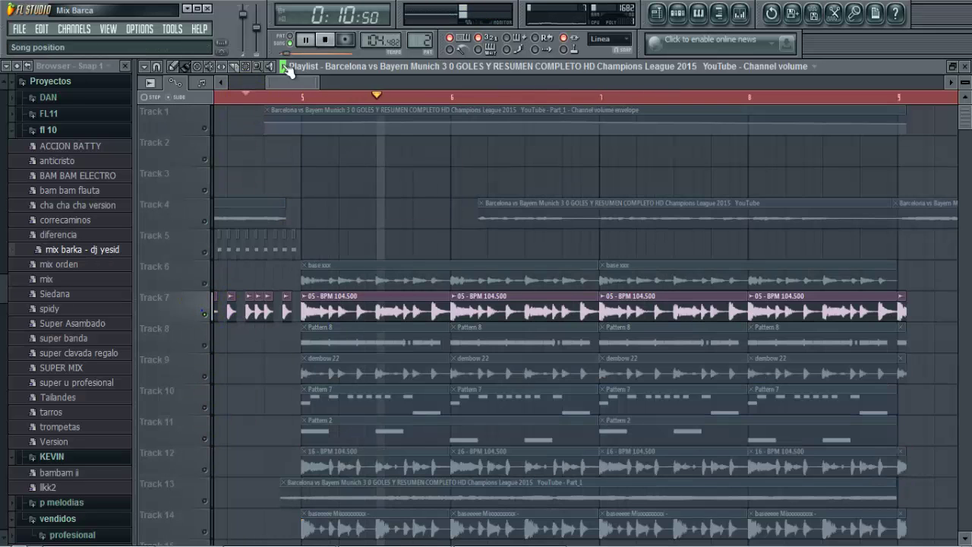
{"action": "left_click", "coordinate": [331, 42]}
{"action": "double_click", "coordinate": [328, 308]}
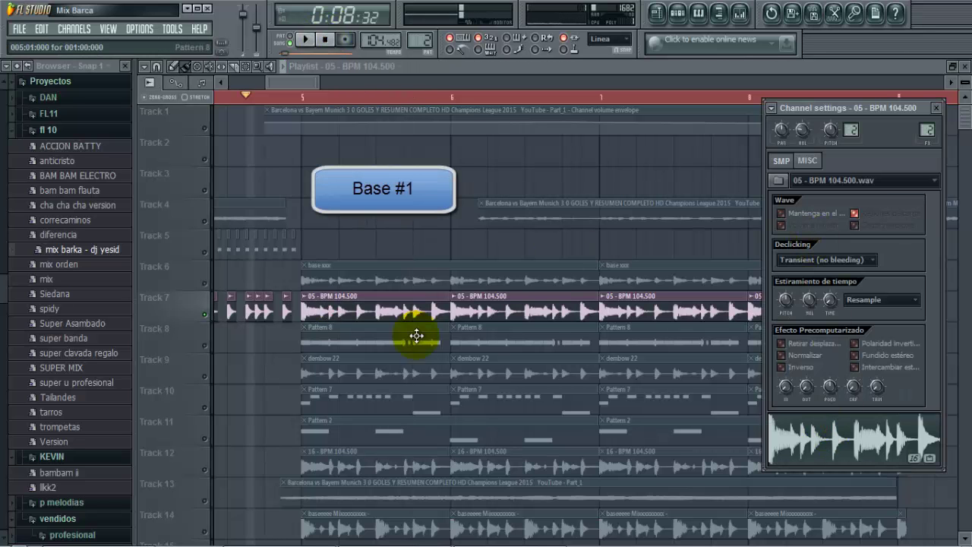
Step: Solo Track 8 and play it briefly to hear the Pattern 8 drum base
{"action": "right_click", "coordinate": [205, 345]}
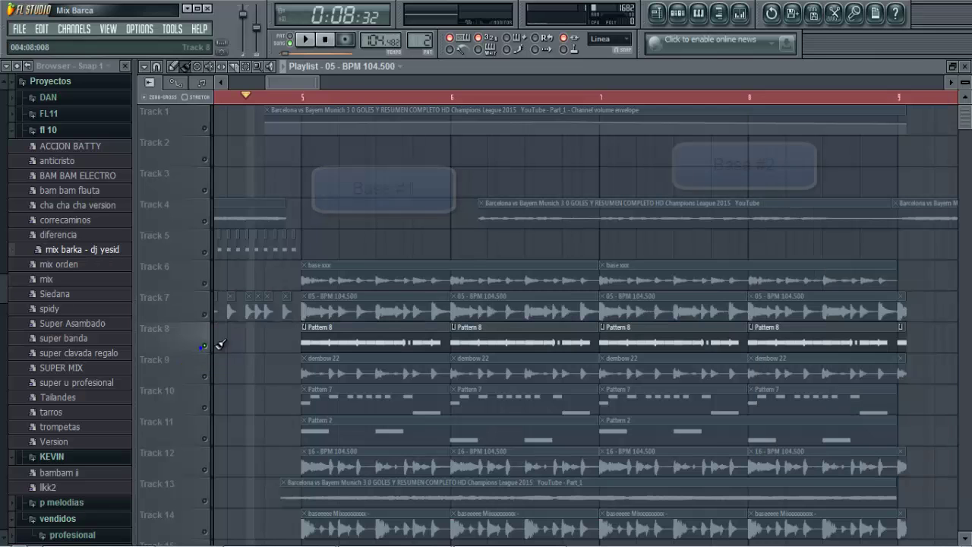
{"action": "left_click", "coordinate": [308, 42]}
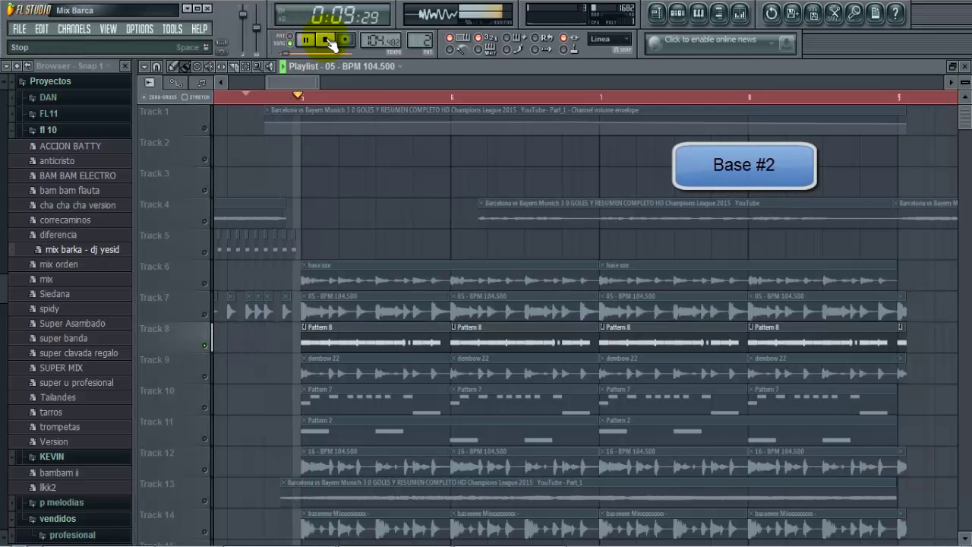
{"action": "left_click", "coordinate": [326, 40]}
Step: Show Pattern 8 in the step sequencer and play it on its own
{"action": "left_click", "coordinate": [680, 19]}
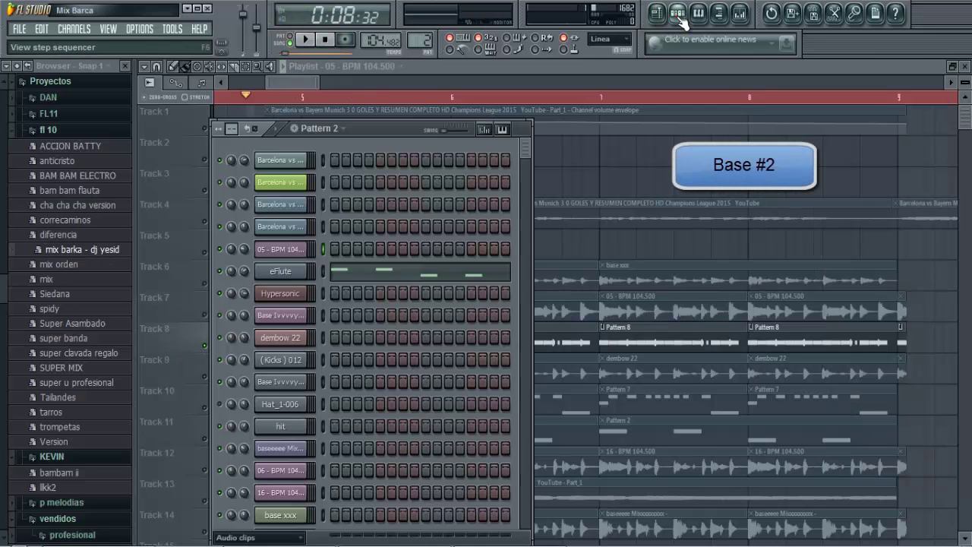
{"action": "key", "text": "8"}
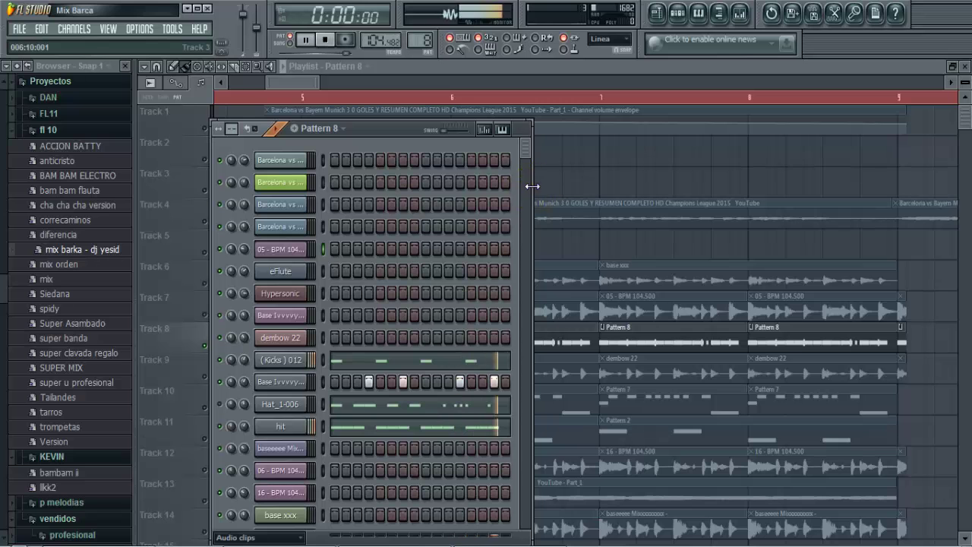
{"action": "left_click", "coordinate": [326, 40]}
Step: Examine the kick, snare, hat and hit samples of Pattern 8 in their channel settings and replay the pattern
{"action": "left_click", "coordinate": [285, 364]}
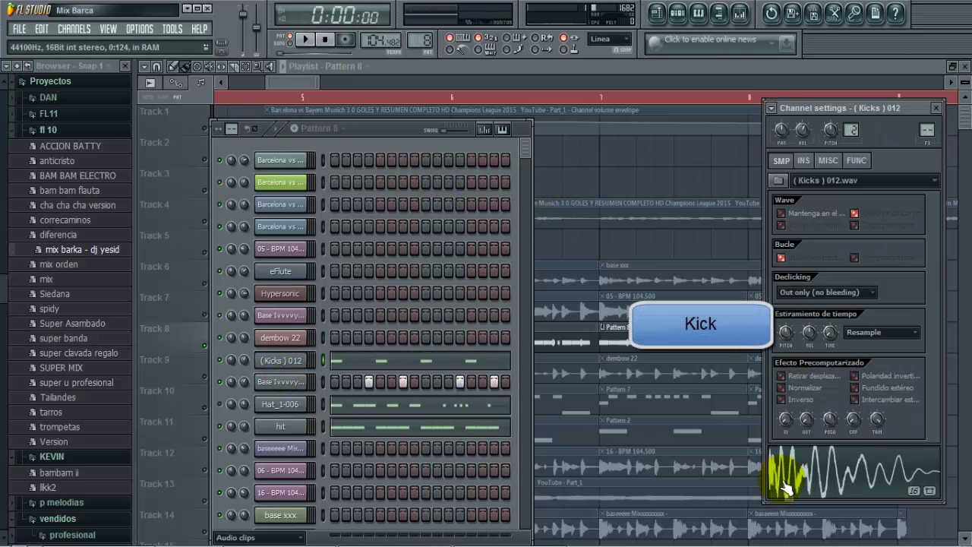
{"action": "left_click", "coordinate": [281, 381]}
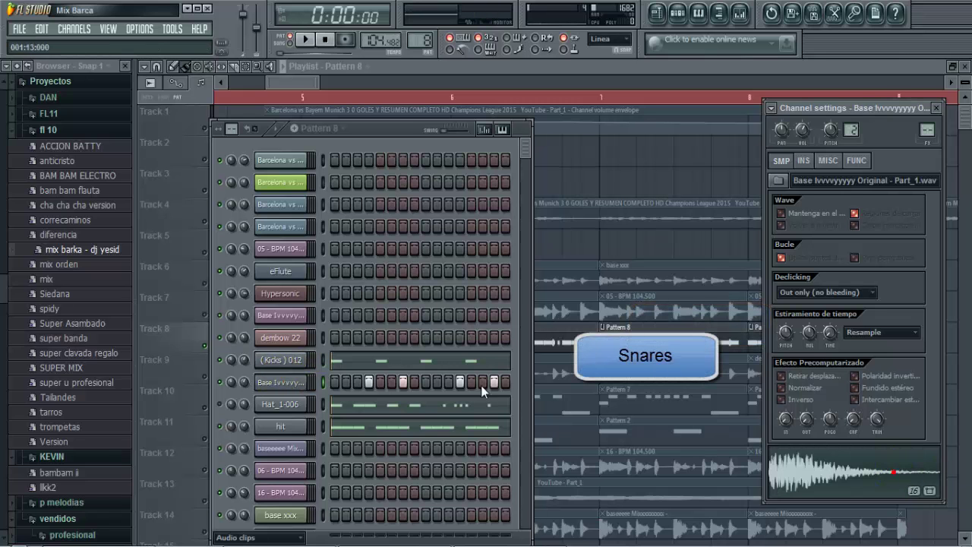
{"action": "left_click", "coordinate": [293, 405]}
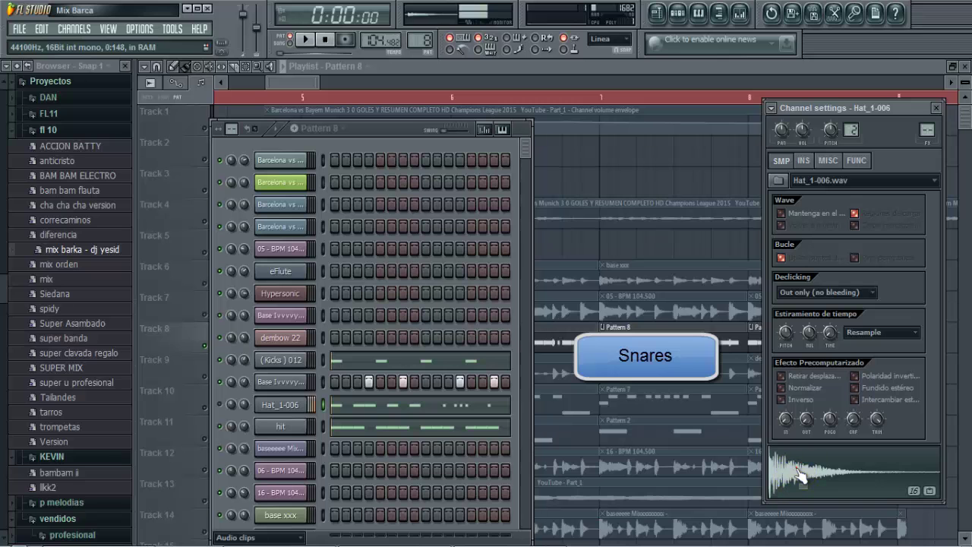
{"action": "left_click", "coordinate": [270, 432]}
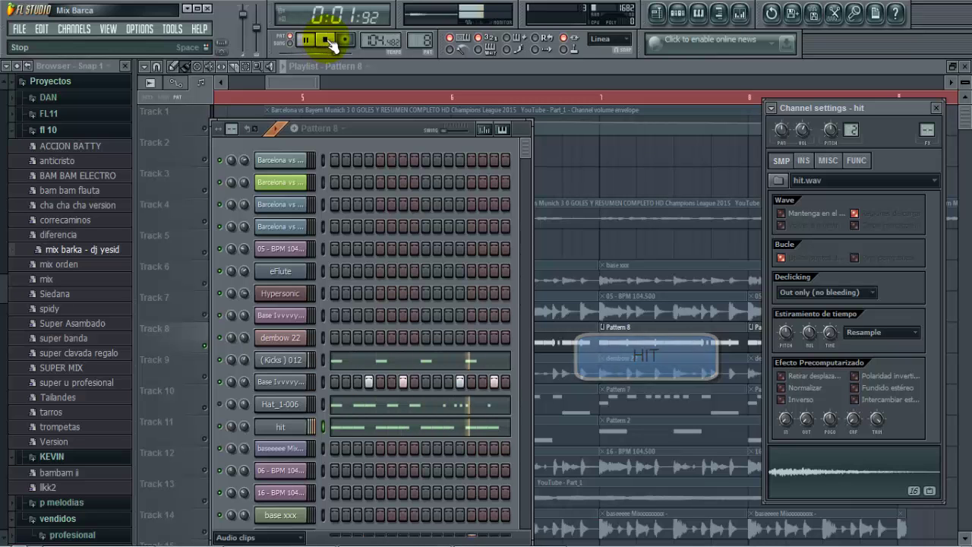
{"action": "left_click", "coordinate": [325, 39]}
Step: Close the open windows and show the channel settings of the dembow 22 clip on soloed Track 9
{"action": "key", "text": "F12"}
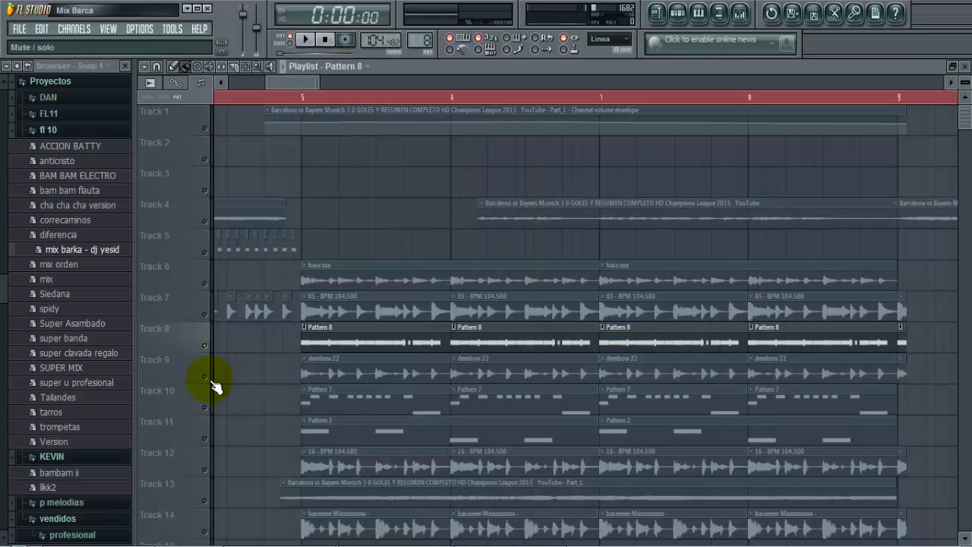
{"action": "double_click", "coordinate": [338, 371]}
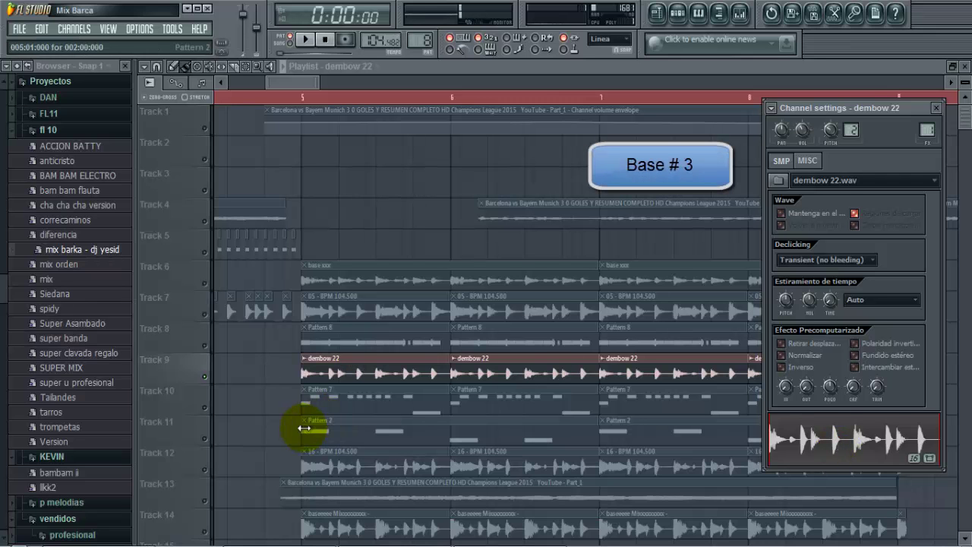
Step: Solo Track 10 and play its Hypersonic melody, Pattern 7, from the step sequencer
{"action": "left_click", "coordinate": [206, 410]}
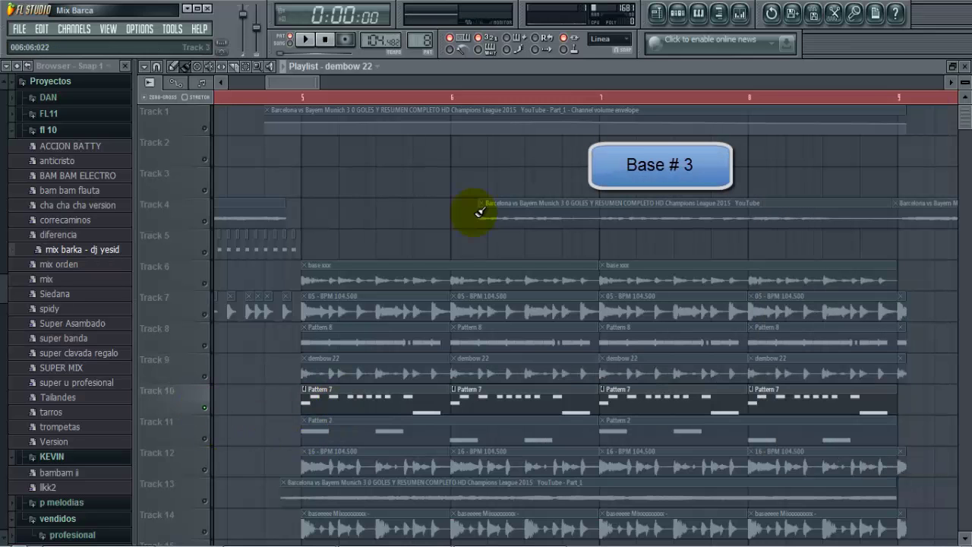
{"action": "left_click", "coordinate": [679, 12]}
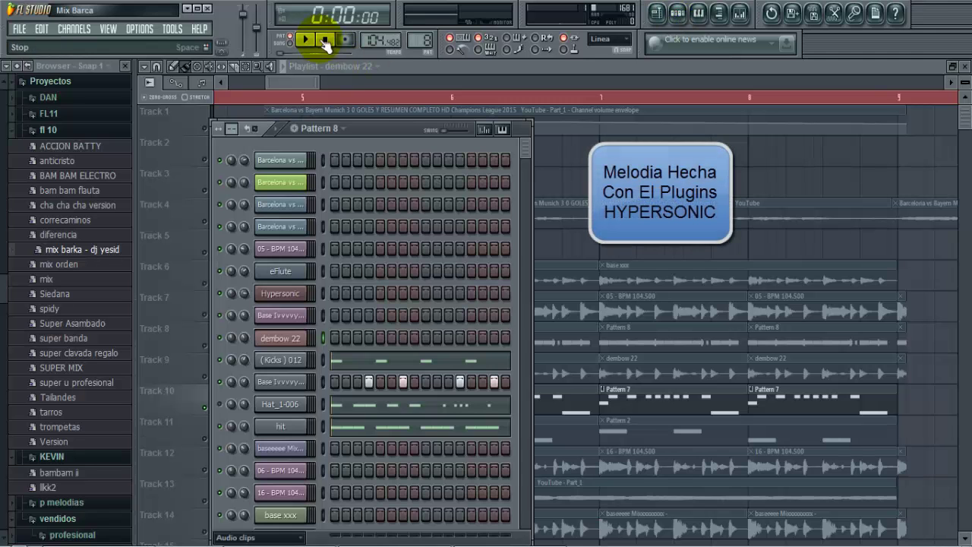
{"action": "key", "text": "Right"}
{"action": "key", "text": "Right"}
{"action": "key", "text": "Left"}
{"action": "key", "text": "Left"}
{"action": "key", "text": "Left"}
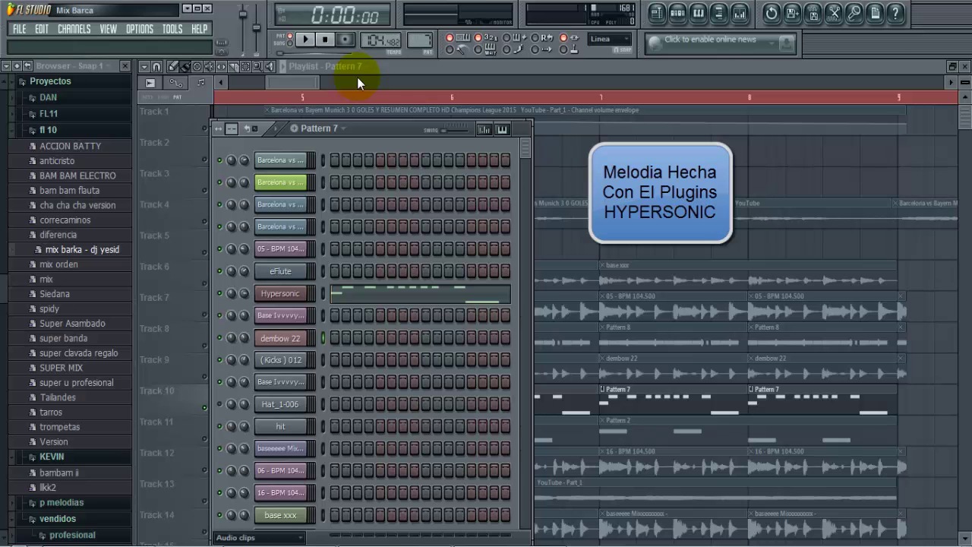
{"action": "left_click", "coordinate": [309, 40]}
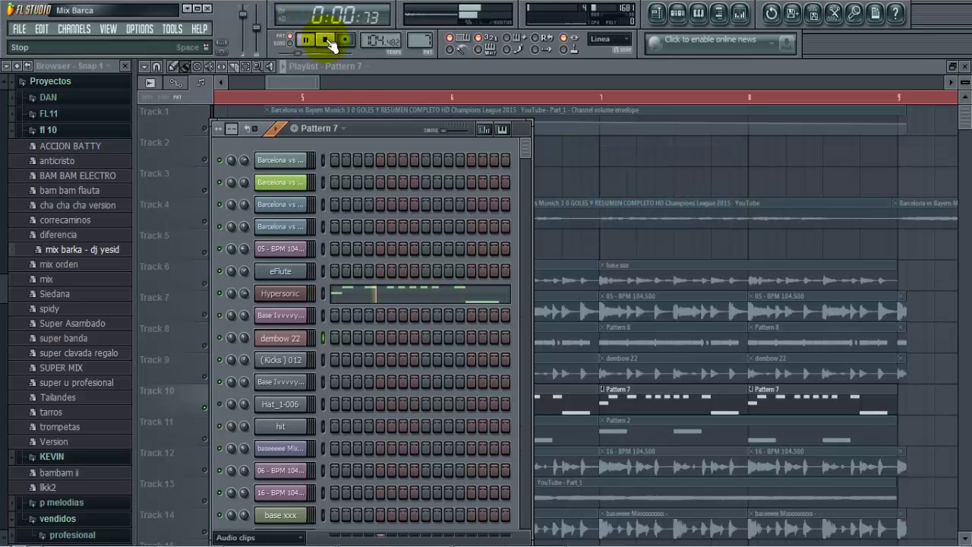
Step: Return to the playlist, solo Track 11 and play the Pattern 2 bass line from bar 5
{"action": "left_click", "coordinate": [298, 69]}
{"action": "left_click", "coordinate": [210, 440]}
{"action": "left_click", "coordinate": [303, 97]}
{"action": "left_click", "coordinate": [304, 38]}
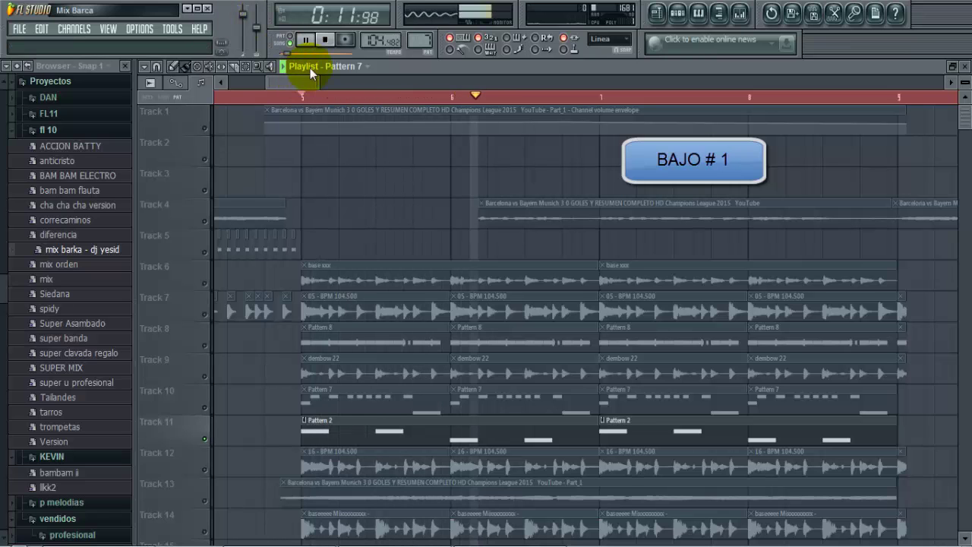
{"action": "left_click", "coordinate": [325, 39]}
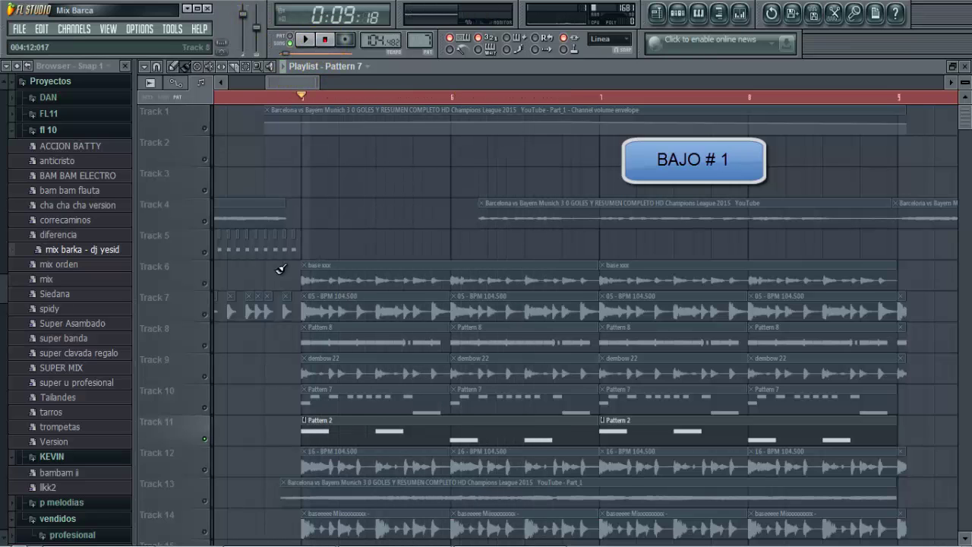
Step: Solo Track 12 and preview the sample of its 16 - BPM 104.500 clip in the channel settings
{"action": "left_click", "coordinate": [212, 465]}
{"action": "double_click", "coordinate": [341, 464]}
{"action": "left_click", "coordinate": [816, 448]}
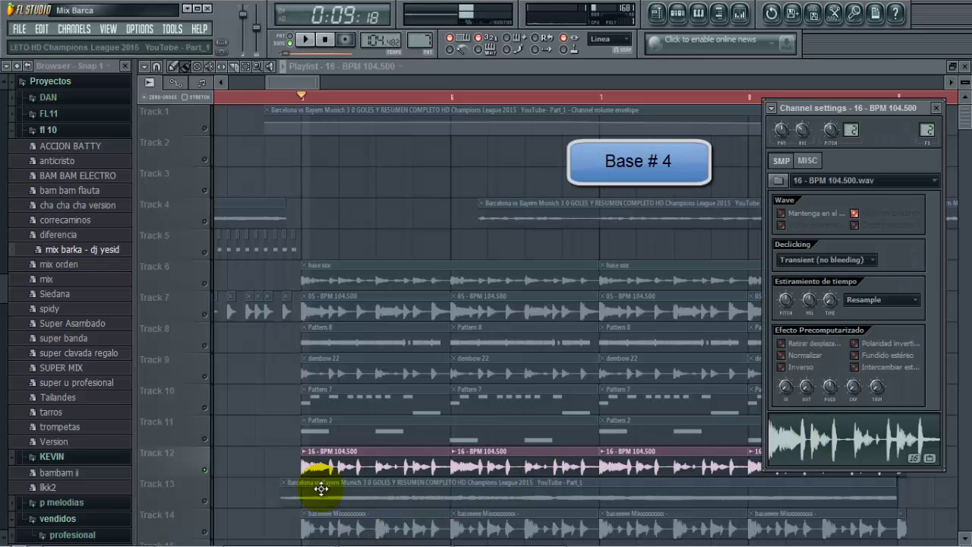
Step: Preview the sample of the baseeeee Mixxxxxxxxx clip on Track 14 in its channel settings
{"action": "left_click", "coordinate": [296, 84]}
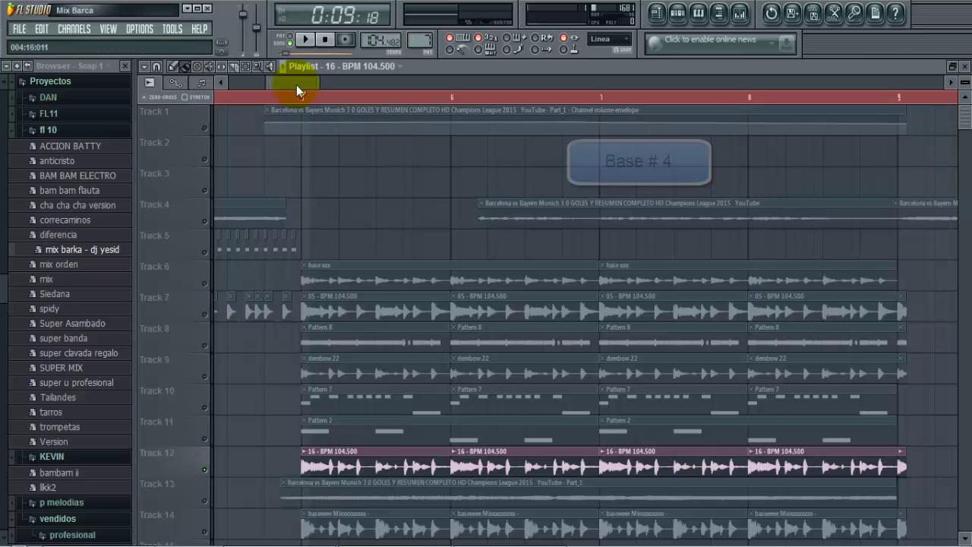
{"action": "scroll", "coordinate": [323, 194], "scroll_direction": "down", "scroll_amount": 1}
{"action": "left_click", "coordinate": [341, 440]}
{"action": "double_click", "coordinate": [341, 495]}
{"action": "left_click", "coordinate": [799, 427]}
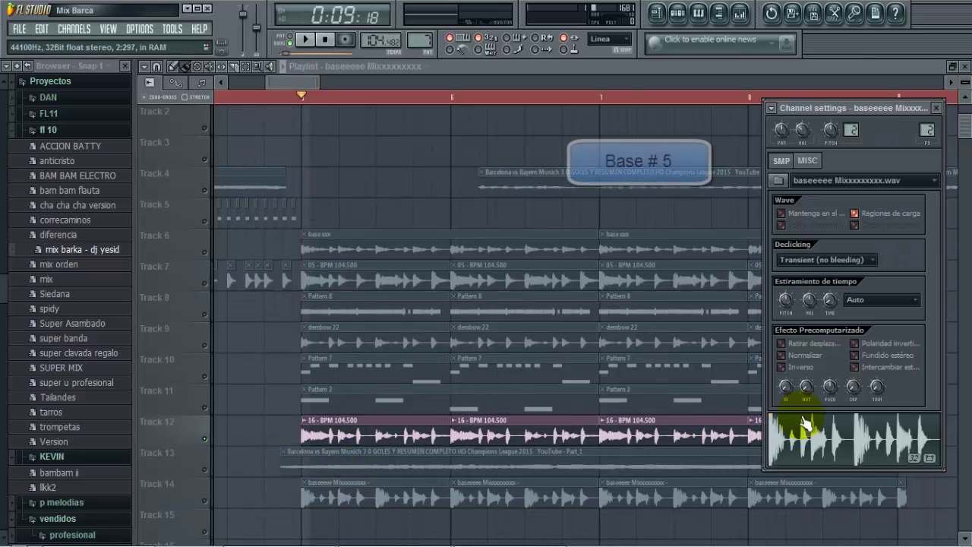
Step: Re-enable all tracks using the Track 14 solo toggle and play the full section from bar 5
{"action": "left_click", "coordinate": [206, 504]}
{"action": "right_click", "coordinate": [206, 505]}
{"action": "right_click", "coordinate": [207, 505]}
{"action": "left_click", "coordinate": [305, 40]}
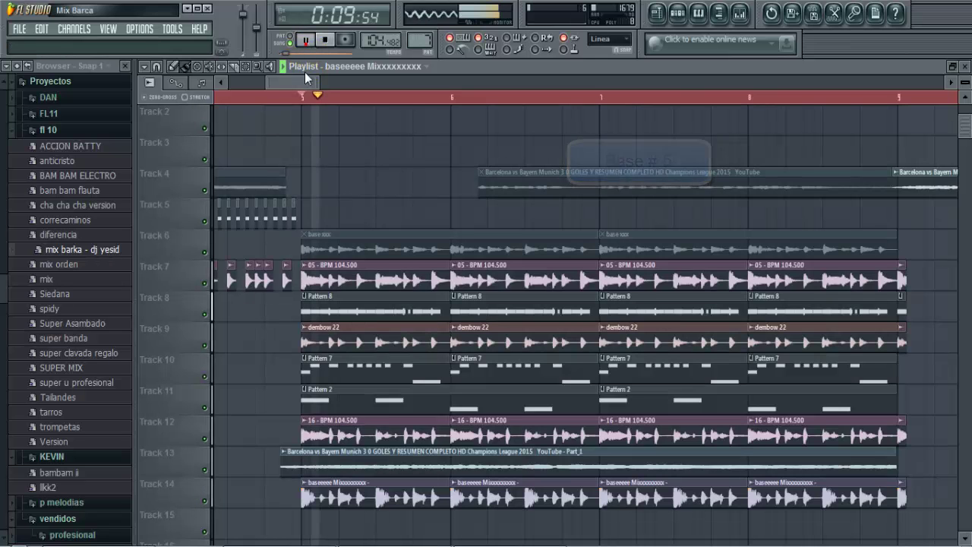
Step: Solo the vocal on Track 13 to hear it, unsolo it and replay the full mix from just before bar 5
{"action": "right_click", "coordinate": [205, 470]}
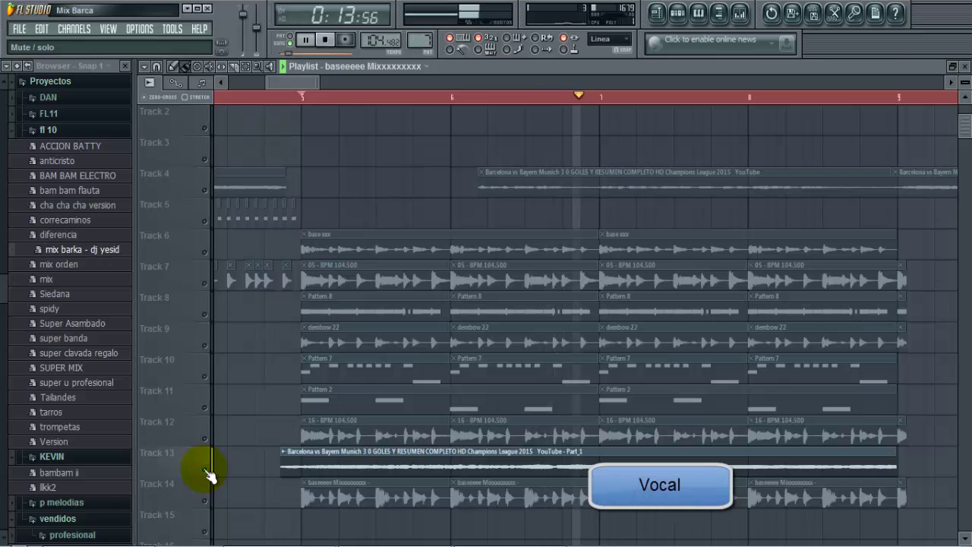
{"action": "right_click", "coordinate": [206, 470]}
{"action": "left_click_drag", "start_coordinate": [307, 82], "coordinate": [271, 88]}
{"action": "left_click", "coordinate": [282, 96]}
Step: Delete both muted base xxx clips between bars 5 and 9 from Track 6
{"action": "left_click_drag", "start_coordinate": [283, 82], "coordinate": [332, 81]}
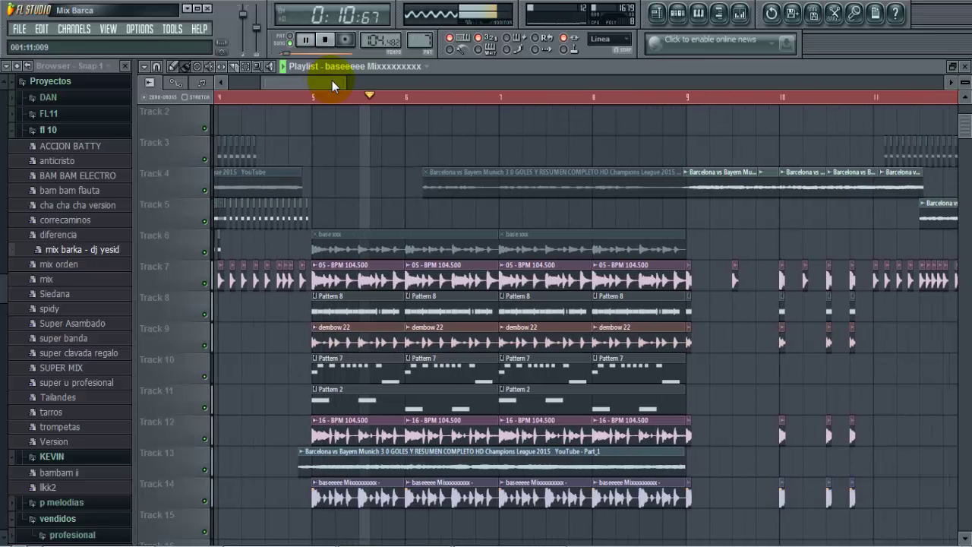
{"action": "right_click", "coordinate": [346, 241]}
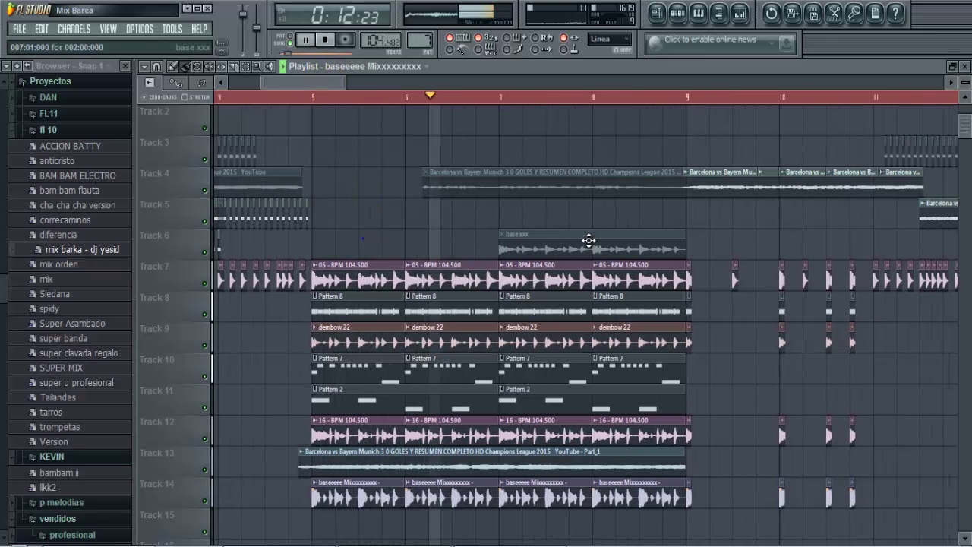
{"action": "right_click", "coordinate": [589, 241]}
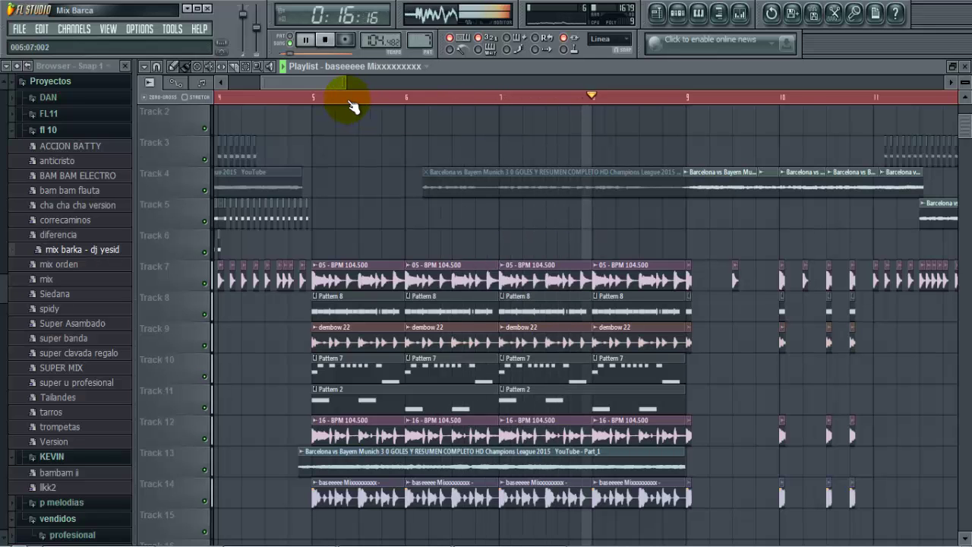
Step: Look at the channel settings of the Barcelona vs Bayern clip on Track 4 between bars 10 and 11, then close them
{"action": "left_click_drag", "start_coordinate": [276, 78], "coordinate": [329, 85]}
{"action": "double_click", "coordinate": [466, 177]}
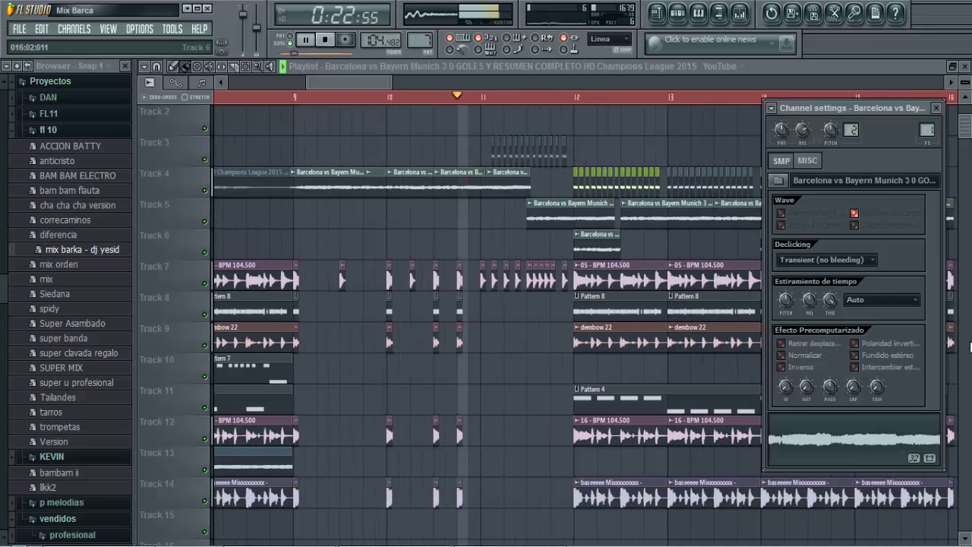
{"action": "left_click", "coordinate": [936, 108]}
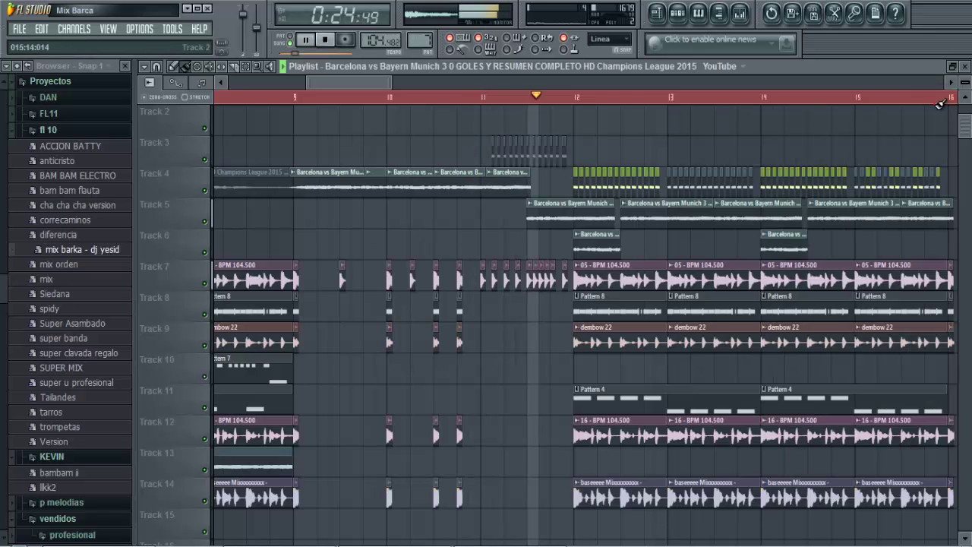
Step: Follow the full mix playback from around bar 11 to the break near bar 17, and stop it there
{"action": "left_click_drag", "start_coordinate": [353, 80], "coordinate": [394, 77]}
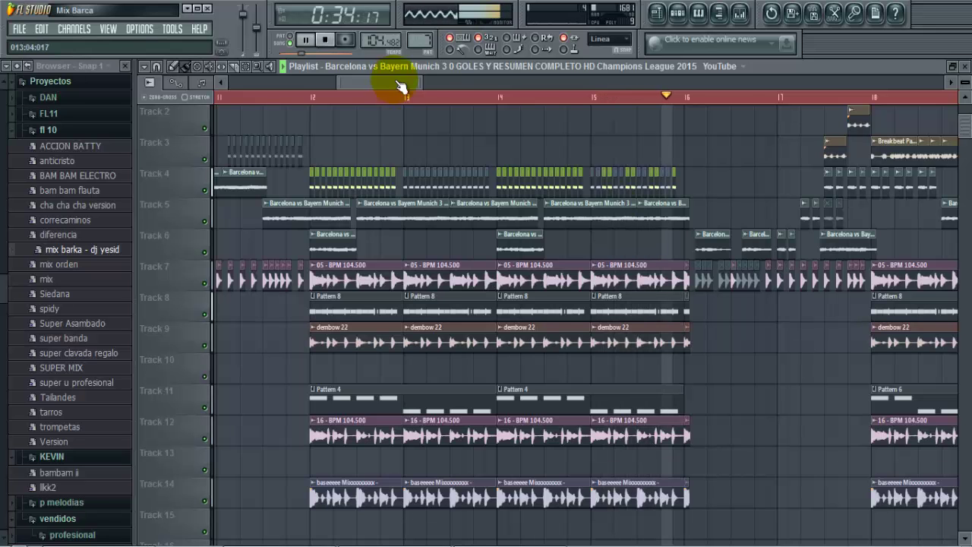
{"action": "left_click_drag", "start_coordinate": [385, 84], "coordinate": [430, 80]}
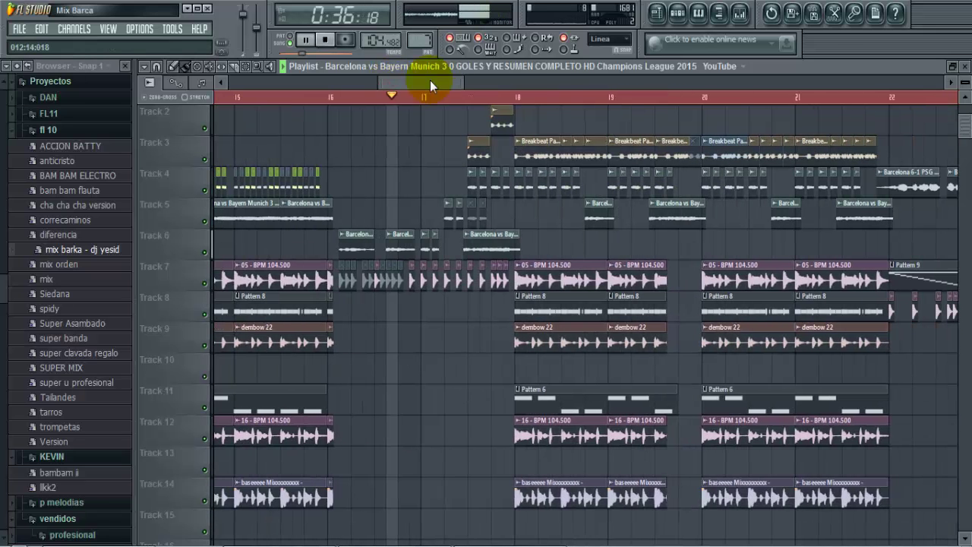
{"action": "left_click", "coordinate": [333, 41]}
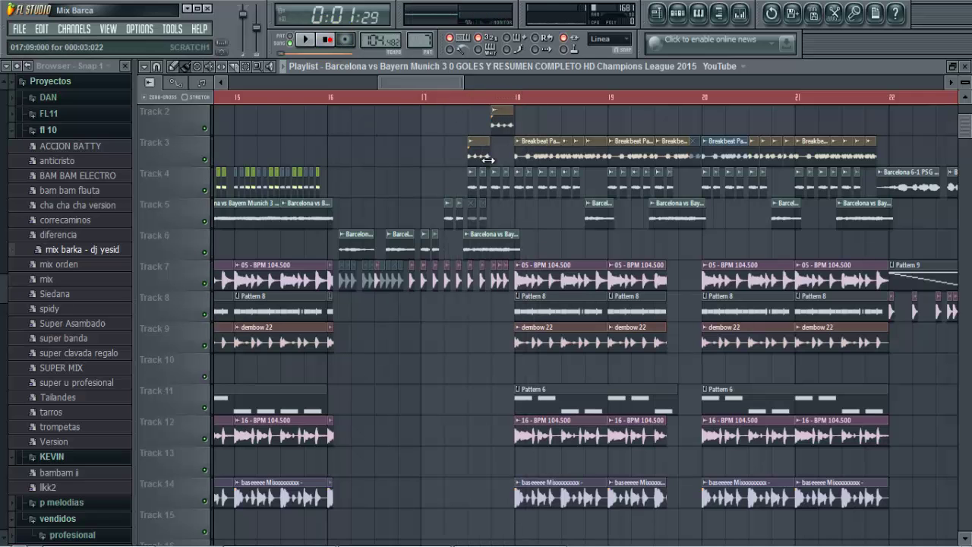
Step: Look at the channel settings of the SCRATCH1 and Breakbeat Paradise clips on Track 3 around bar 18
{"action": "double_click", "coordinate": [479, 156]}
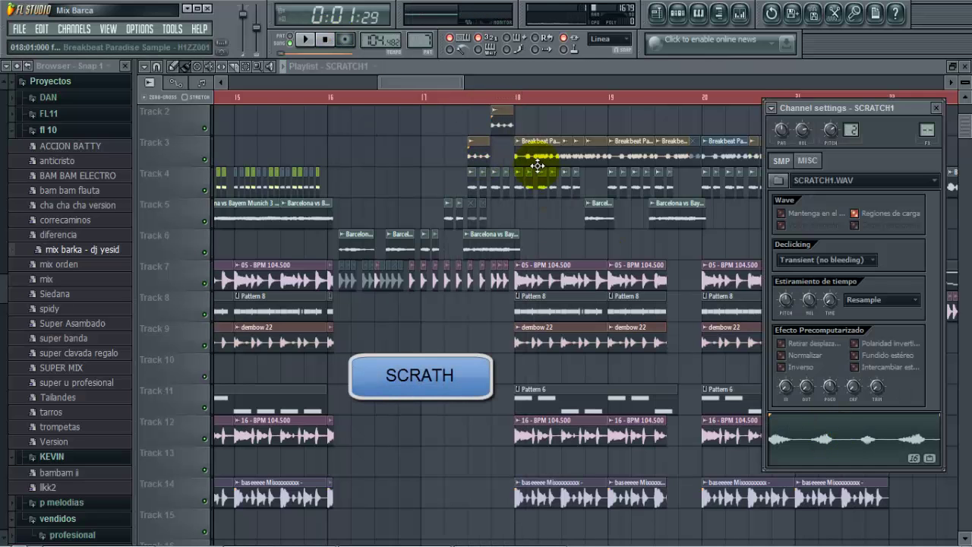
{"action": "left_click", "coordinate": [523, 152]}
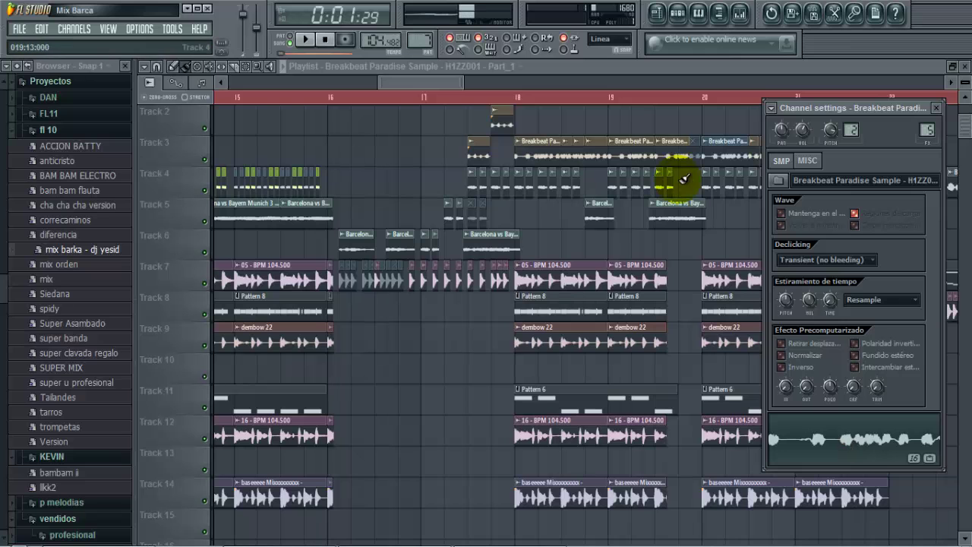
{"action": "double_click", "coordinate": [601, 154]}
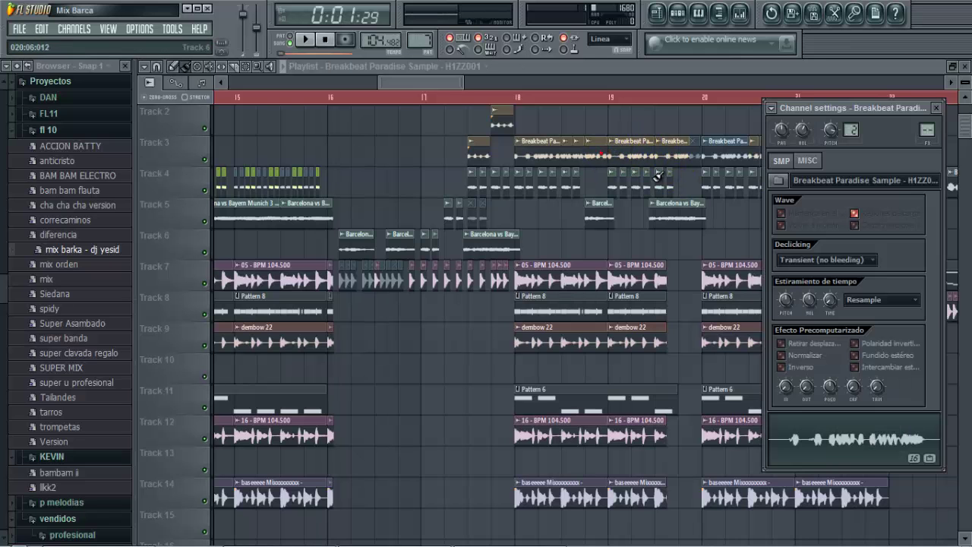
Step: Play the scratch passage from bar 17 and stop it before bar 18
{"action": "left_click_drag", "start_coordinate": [436, 85], "coordinate": [458, 80]}
{"action": "left_click", "coordinate": [240, 98]}
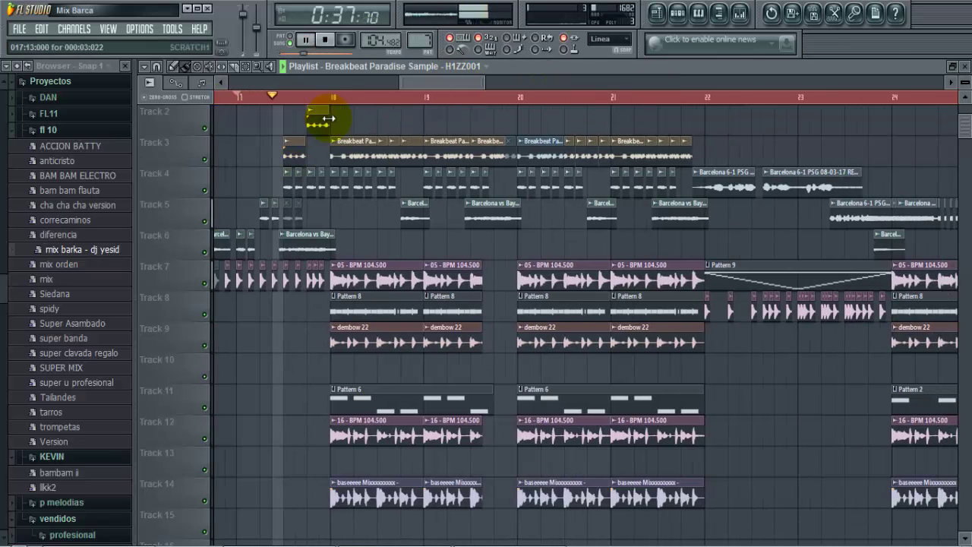
{"action": "left_click", "coordinate": [326, 40]}
Step: Look at the channel settings of the Barcelona vs Bayern clips on Track 6 between bars 17 and 18
{"action": "double_click", "coordinate": [317, 249]}
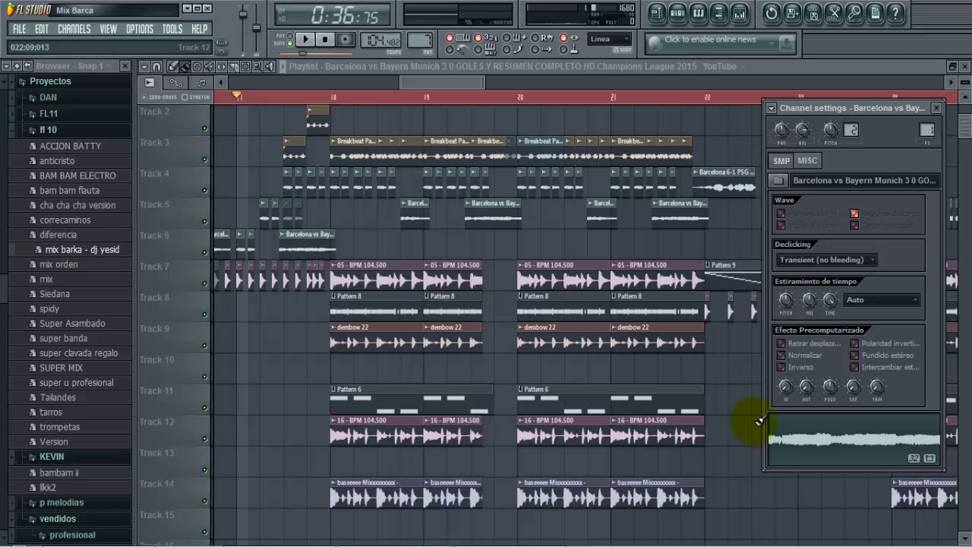
{"action": "left_click", "coordinate": [940, 108]}
{"action": "double_click", "coordinate": [247, 251]}
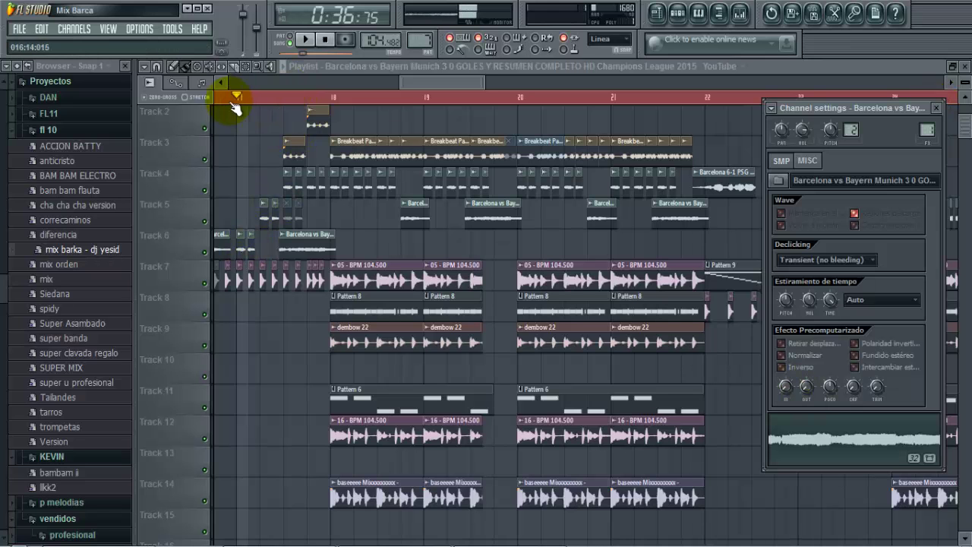
Step: Replay the vocal lead-in from just before bar 17 to just past bar 18, and stop playback
{"action": "left_click", "coordinate": [297, 67]}
{"action": "left_click", "coordinate": [314, 42]}
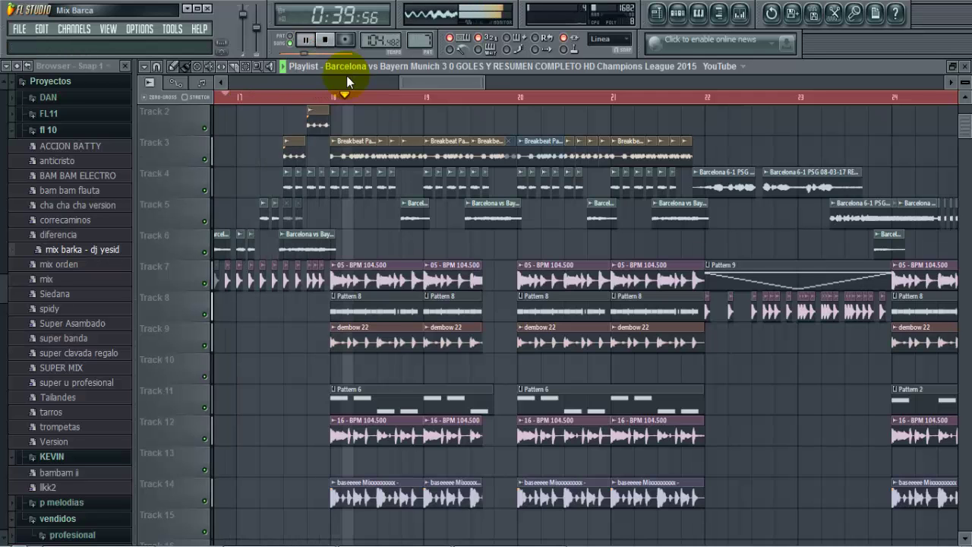
{"action": "left_click", "coordinate": [325, 42]}
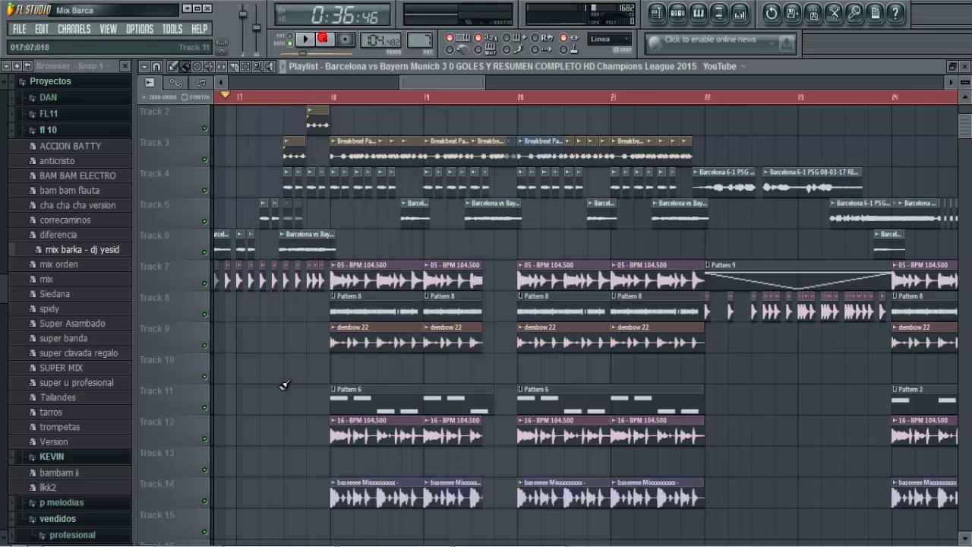
Step: Solo the Pattern 6 bass on Track 11 and play it from bar 18
{"action": "right_click", "coordinate": [204, 407]}
{"action": "left_click", "coordinate": [332, 99]}
{"action": "key", "text": "space"}
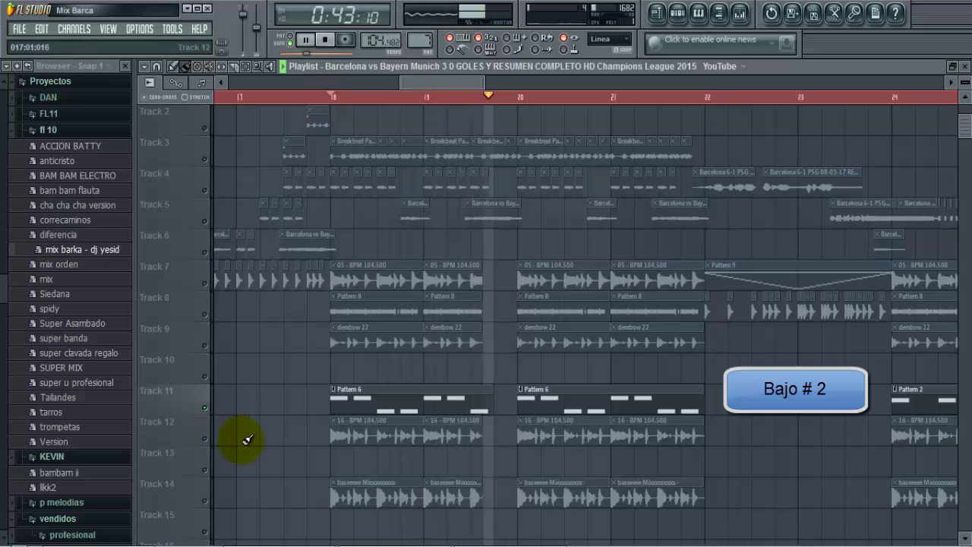
Step: Bring Tracks 12, 14, 8 and 7 back in one after another to hear them together with the bass
{"action": "left_click", "coordinate": [204, 438]}
{"action": "left_click", "coordinate": [203, 501]}
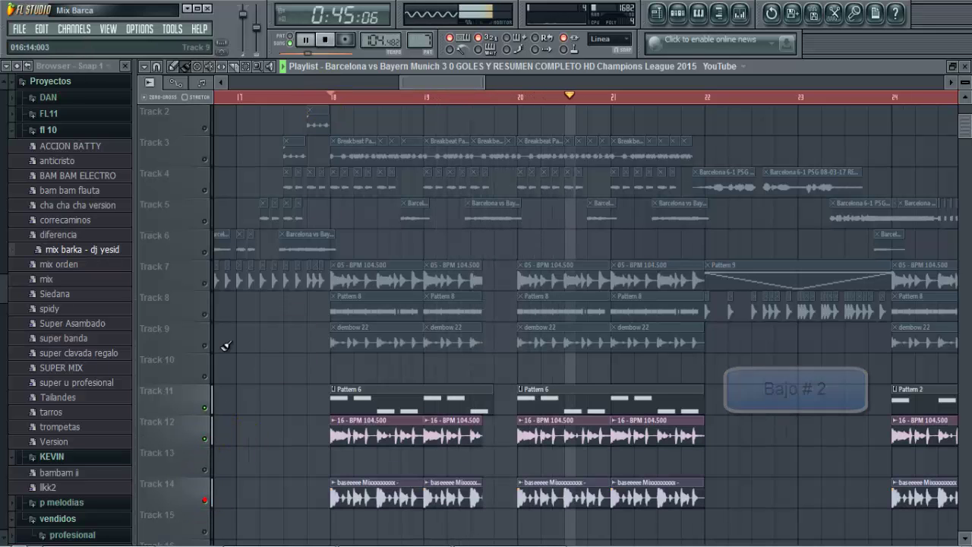
{"action": "left_click", "coordinate": [203, 314]}
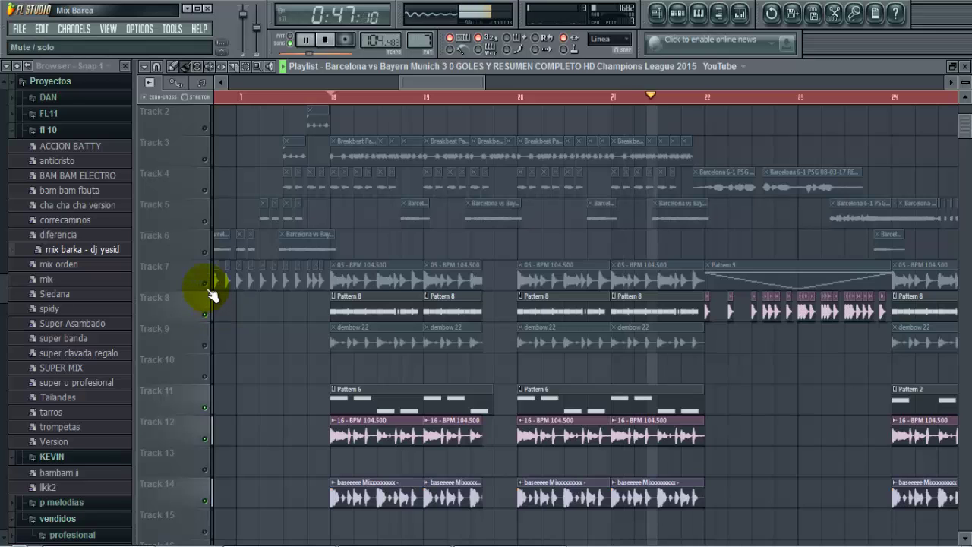
{"action": "left_click", "coordinate": [204, 284]}
Step: Replay from about bar 17.5, re-enable all tracks with the Track 7 solo toggle, and briefly mute Track 4 to compare
{"action": "left_click", "coordinate": [281, 96]}
{"action": "right_click", "coordinate": [205, 284]}
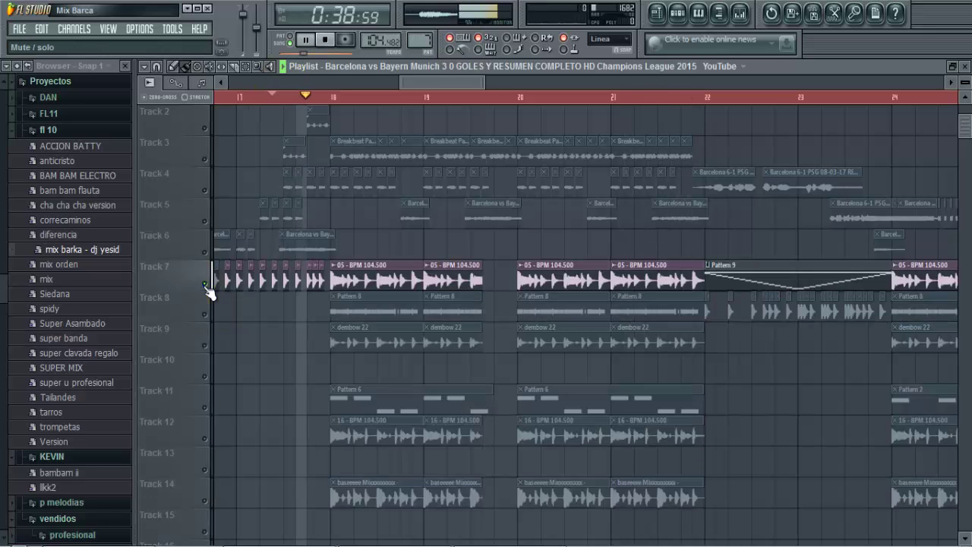
{"action": "right_click", "coordinate": [204, 284]}
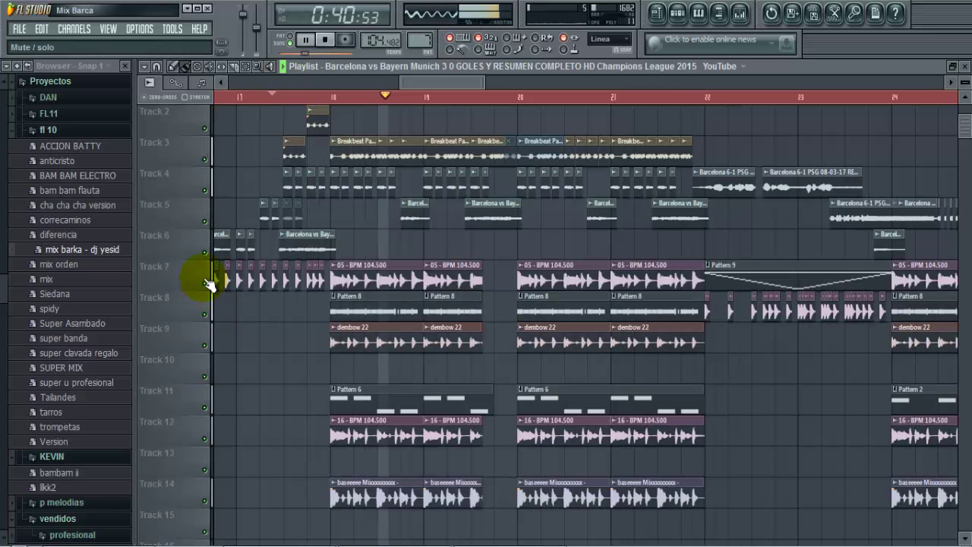
{"action": "left_click", "coordinate": [205, 191]}
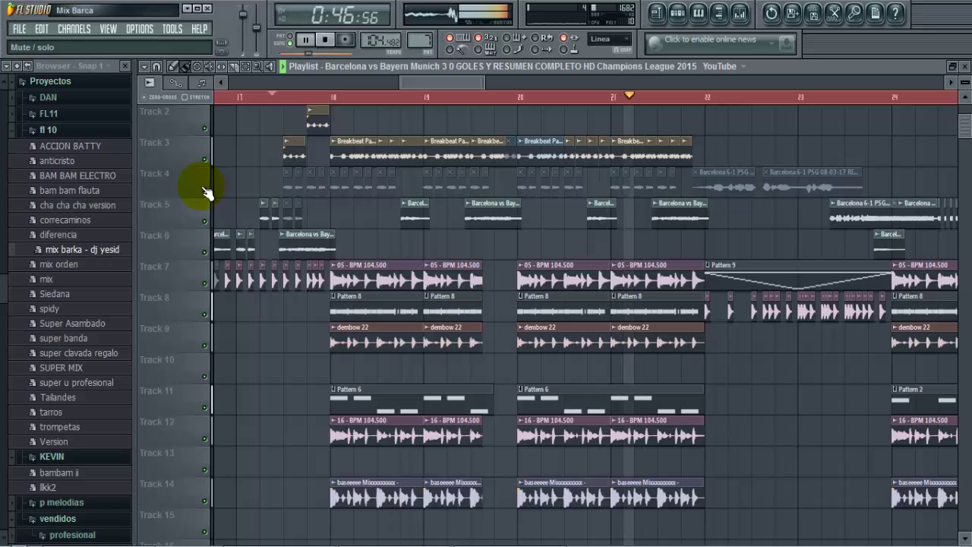
{"action": "left_click", "coordinate": [205, 191]}
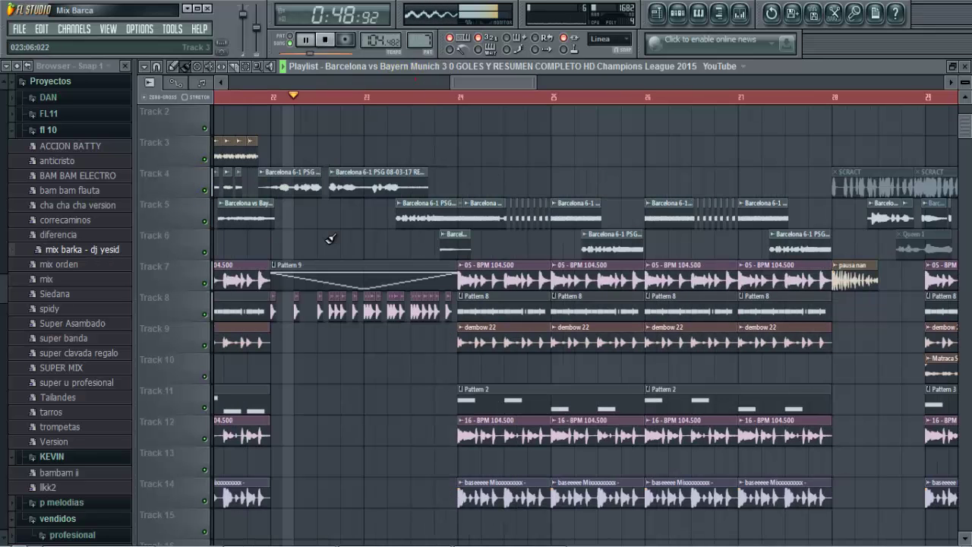
Step: Solo Track 7 just before bar 22, open Pattern 9's eFlute notes in the piano roll and play the pattern alone
{"action": "right_click", "coordinate": [204, 283]}
{"action": "left_click", "coordinate": [257, 99]}
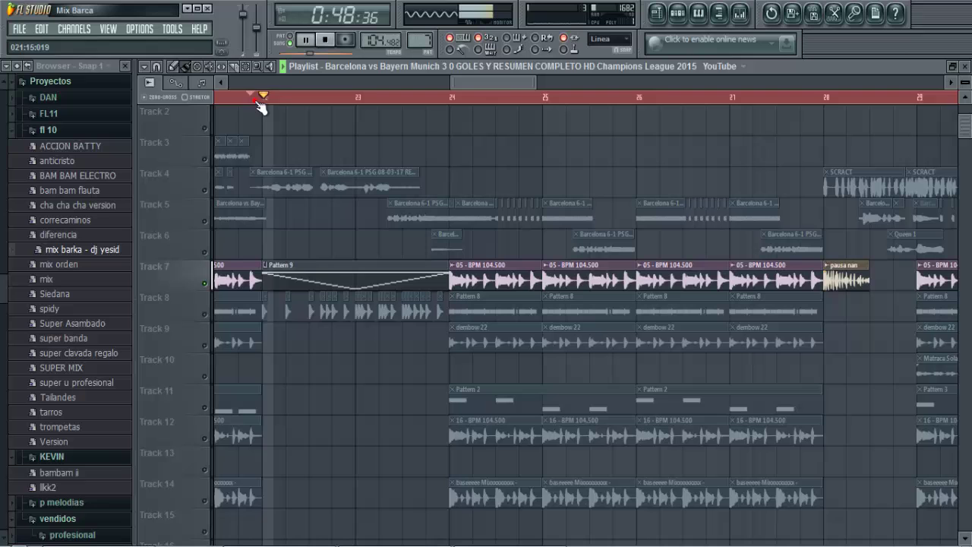
{"action": "double_click", "coordinate": [338, 269]}
{"action": "left_click", "coordinate": [338, 271]}
{"action": "left_click", "coordinate": [329, 46]}
{"action": "left_click", "coordinate": [289, 36]}
{"action": "left_click", "coordinate": [306, 39]}
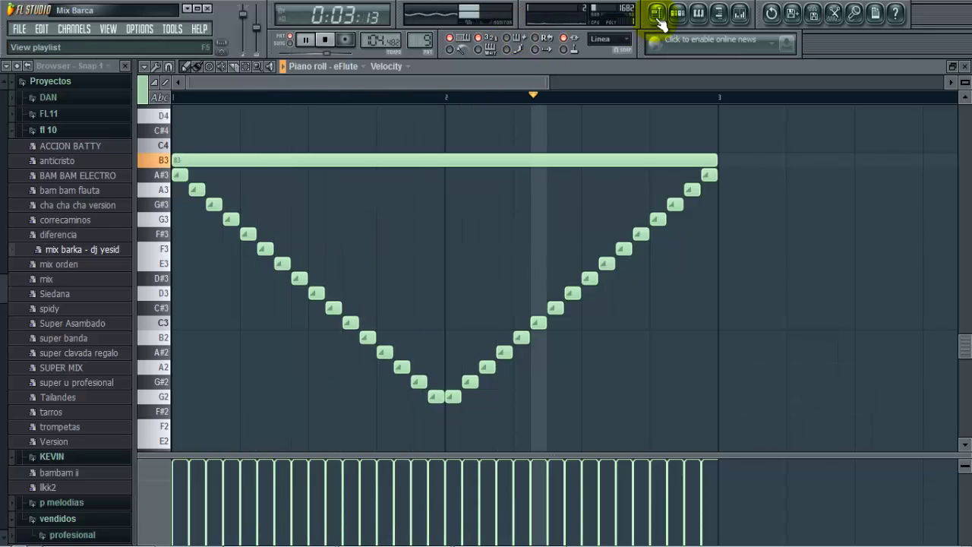
Step: Return to the playlist and play all tracks from just before bar 22, moving ahead to about bar 27.5
{"action": "left_click", "coordinate": [658, 16]}
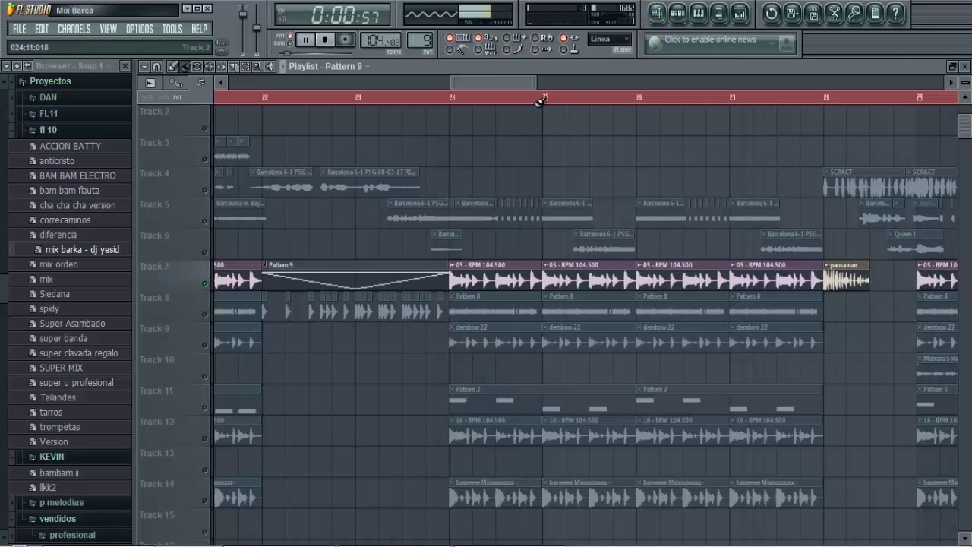
{"action": "left_click", "coordinate": [251, 97]}
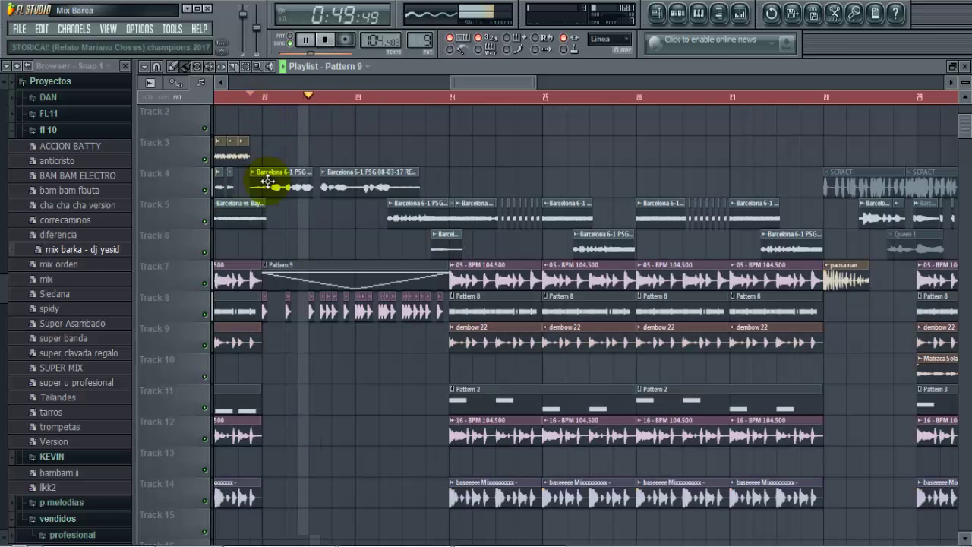
{"action": "left_click_drag", "start_coordinate": [477, 81], "coordinate": [509, 81]}
{"action": "left_click", "coordinate": [528, 95]}
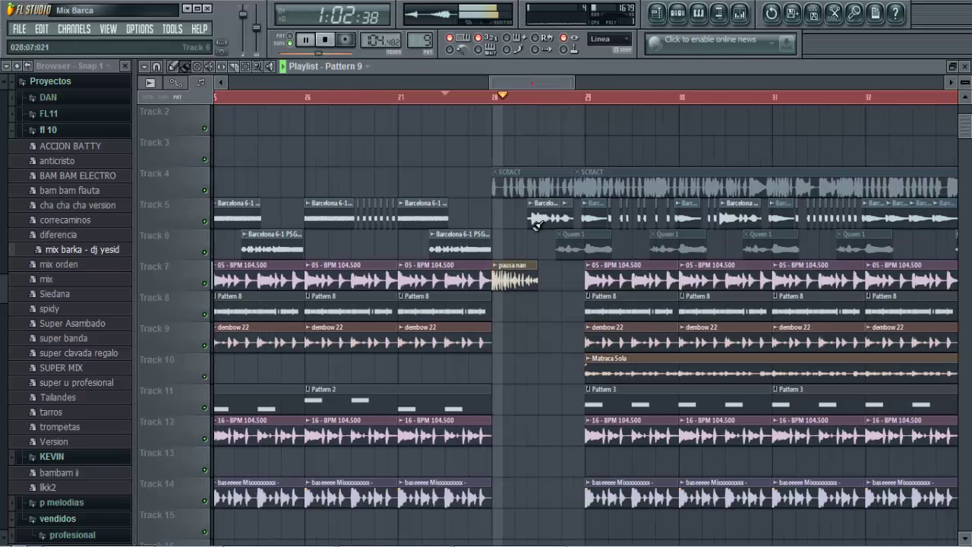
Step: Look at the channel settings of the pausa nan clip on Track 7 and Matraca Sola on Track 10, and preview the pausa nan sample
{"action": "left_click", "coordinate": [512, 265]}
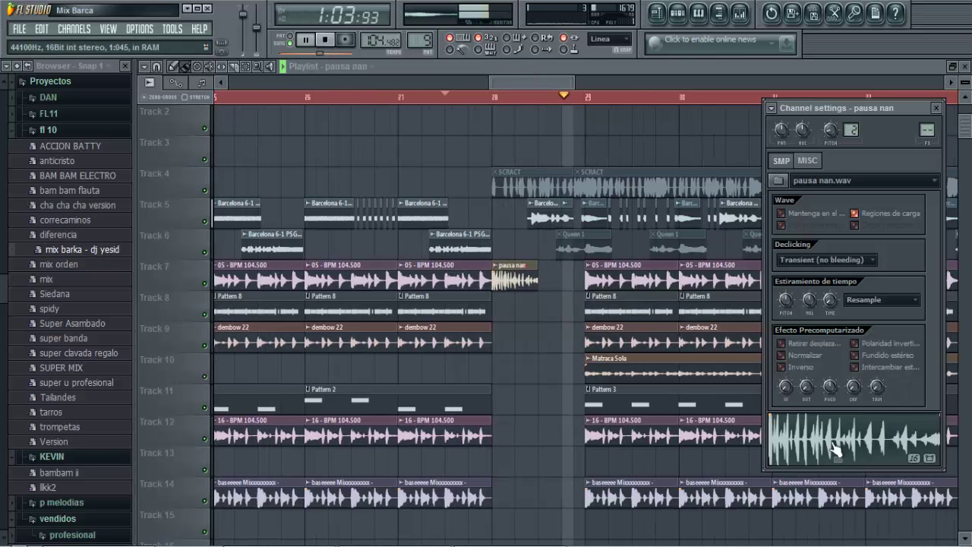
{"action": "left_click_drag", "start_coordinate": [522, 87], "coordinate": [540, 83]}
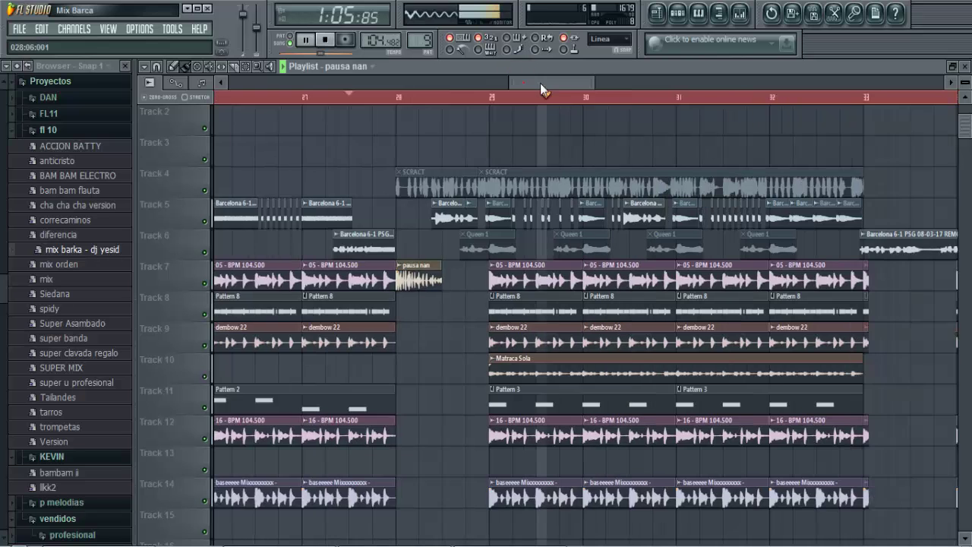
{"action": "left_click", "coordinate": [494, 370]}
{"action": "left_click", "coordinate": [324, 39]}
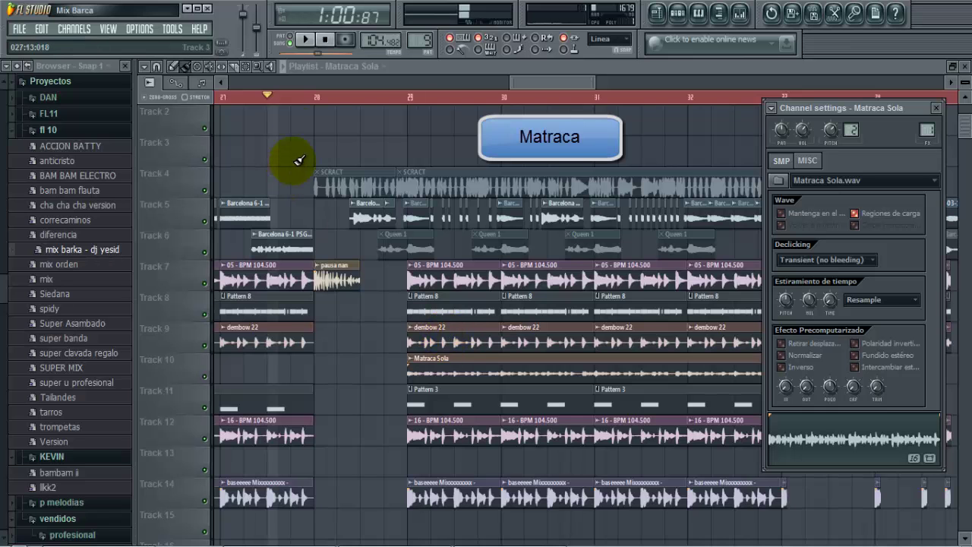
{"action": "left_click", "coordinate": [342, 274]}
{"action": "left_click", "coordinate": [845, 438]}
Step: Play the full mix from just before bar 29 to past bar 36, and stop it
{"action": "left_click", "coordinate": [389, 97]}
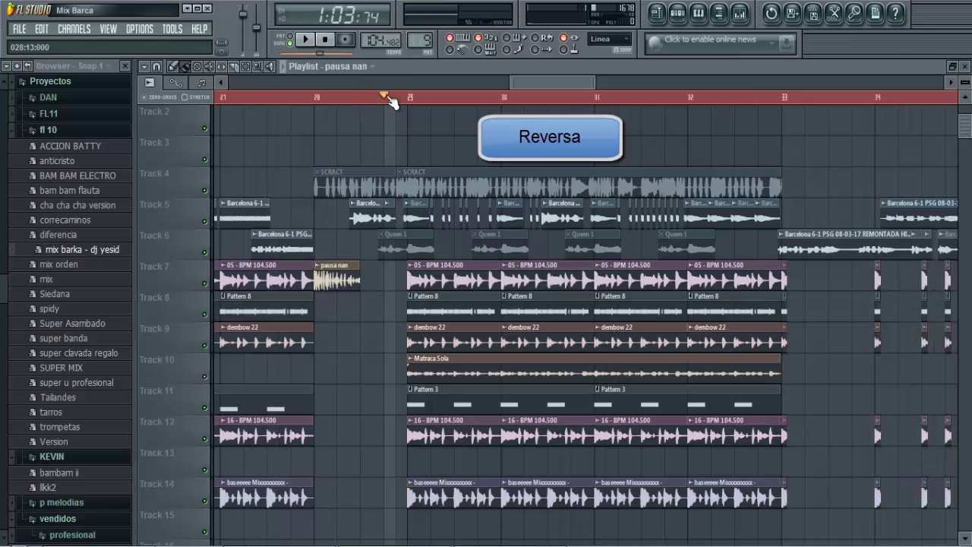
{"action": "left_click", "coordinate": [305, 38]}
{"action": "left_click_drag", "start_coordinate": [569, 82], "coordinate": [606, 81]}
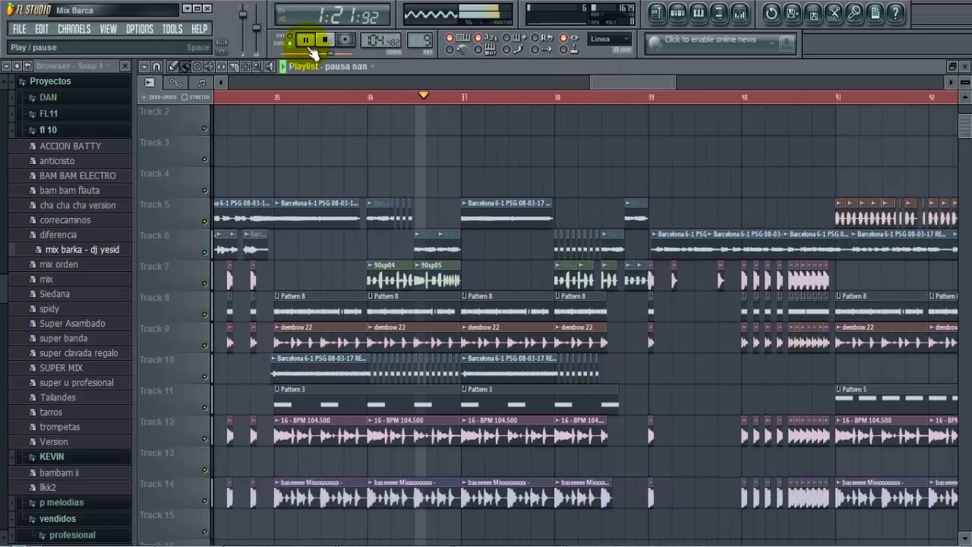
{"action": "left_click", "coordinate": [325, 38]}
Step: Look at the channel settings of the 90sp05 clip on Track 7 and play the mix from bar 36 to about bar 43
{"action": "left_click", "coordinate": [418, 267]}
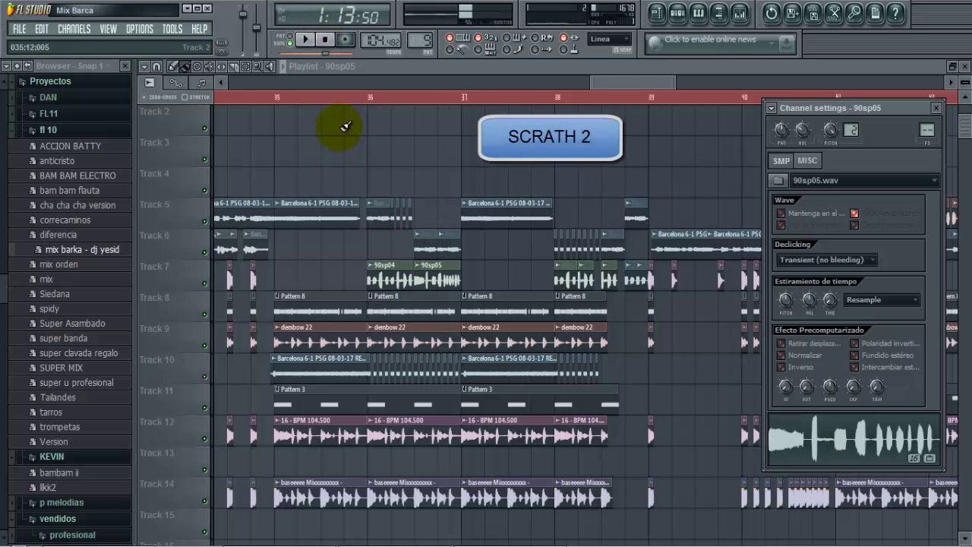
{"action": "left_click", "coordinate": [368, 98]}
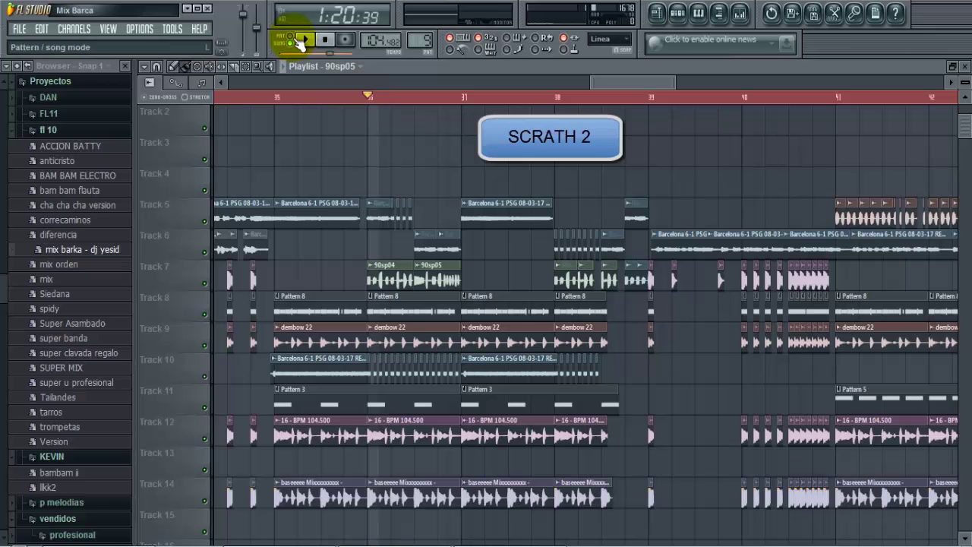
{"action": "left_click", "coordinate": [304, 38]}
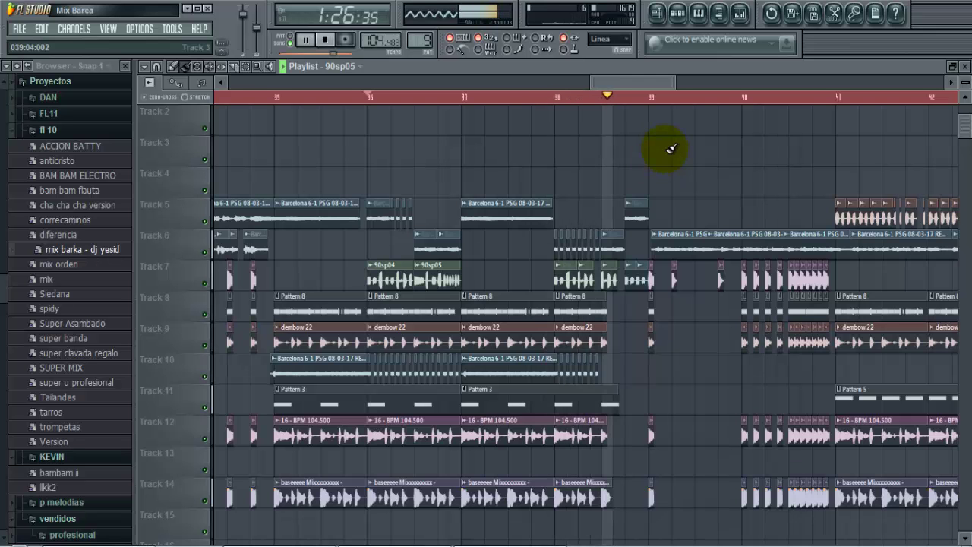
{"action": "left_click_drag", "start_coordinate": [647, 82], "coordinate": [685, 82]}
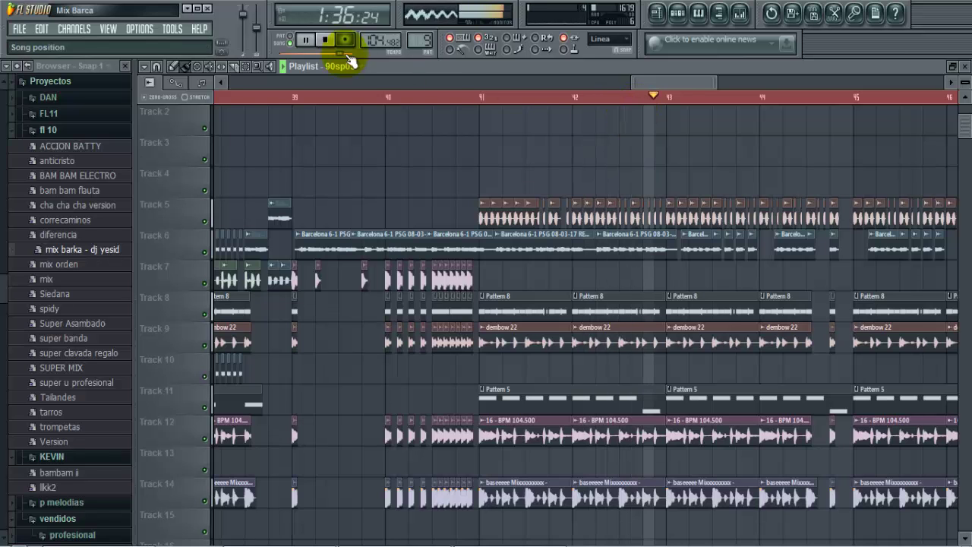
{"action": "left_click", "coordinate": [324, 39]}
Step: Zoom the playlist out to fit the whole arrangement and play the complete mix from the beginning
{"action": "left_click_drag", "start_coordinate": [632, 83], "coordinate": [226, 84]}
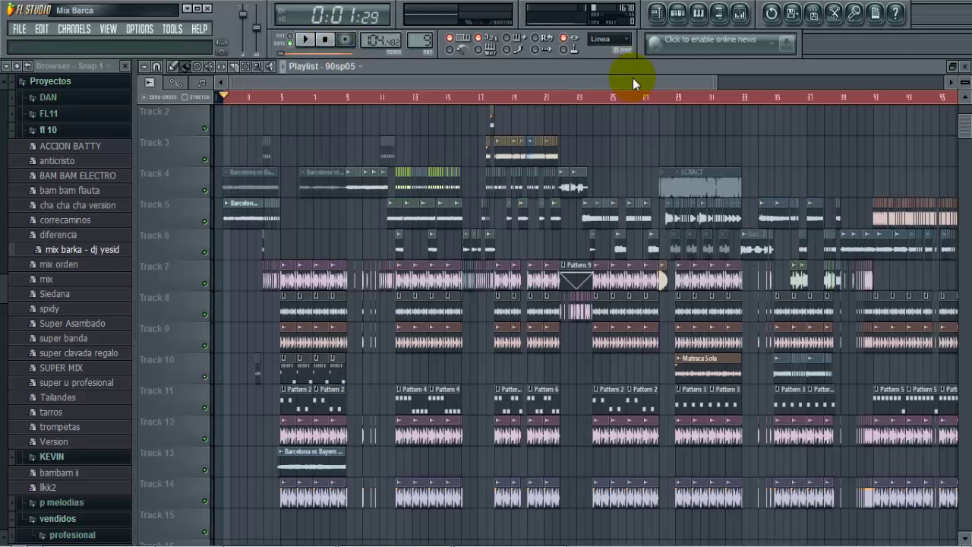
{"action": "left_click_drag", "start_coordinate": [714, 83], "coordinate": [769, 69]}
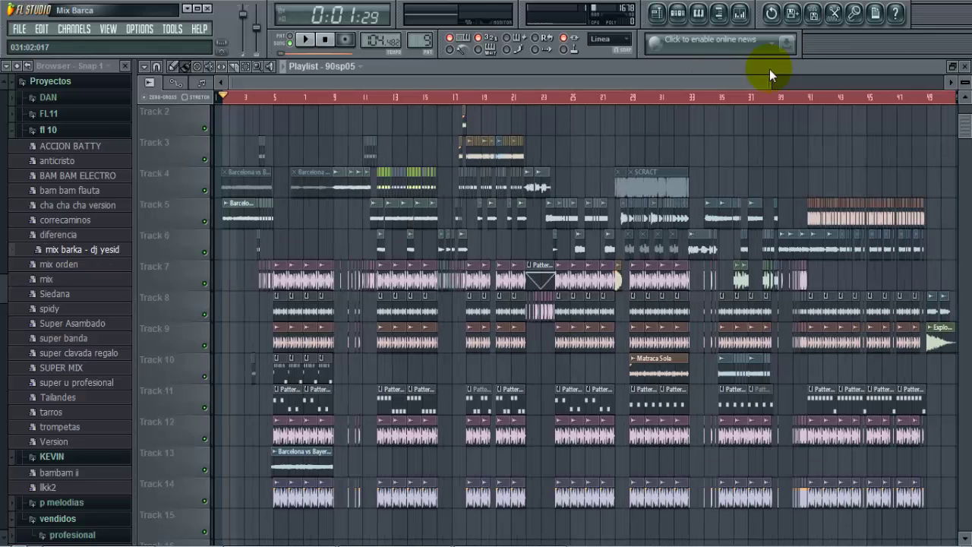
{"action": "left_click", "coordinate": [306, 38]}
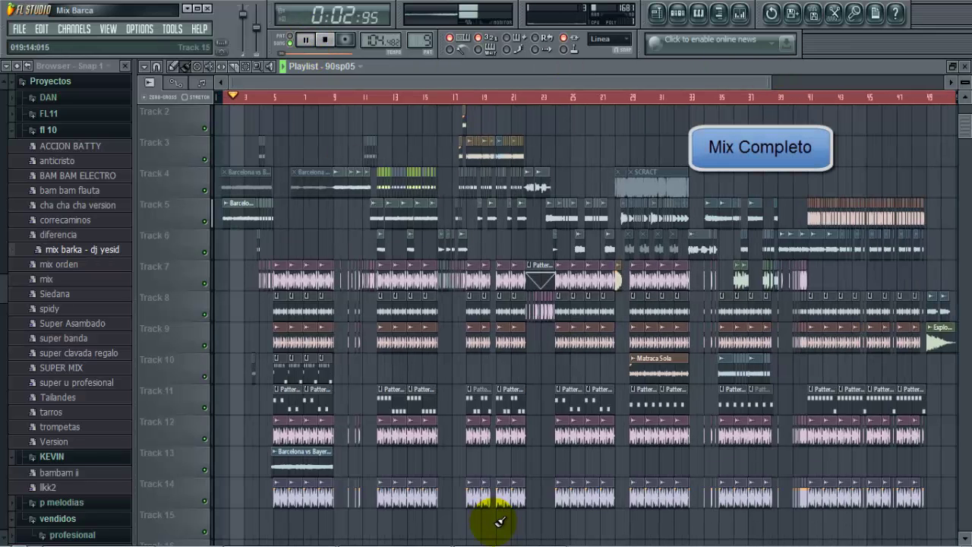